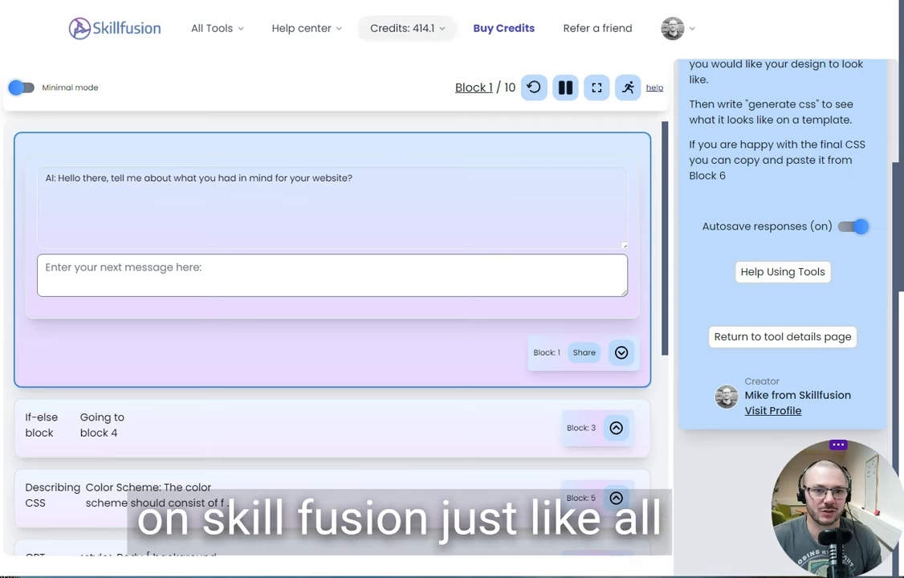
Browse the full list of available tools.
left_click(401, 28)
scroll(321, 478, "down", 7)
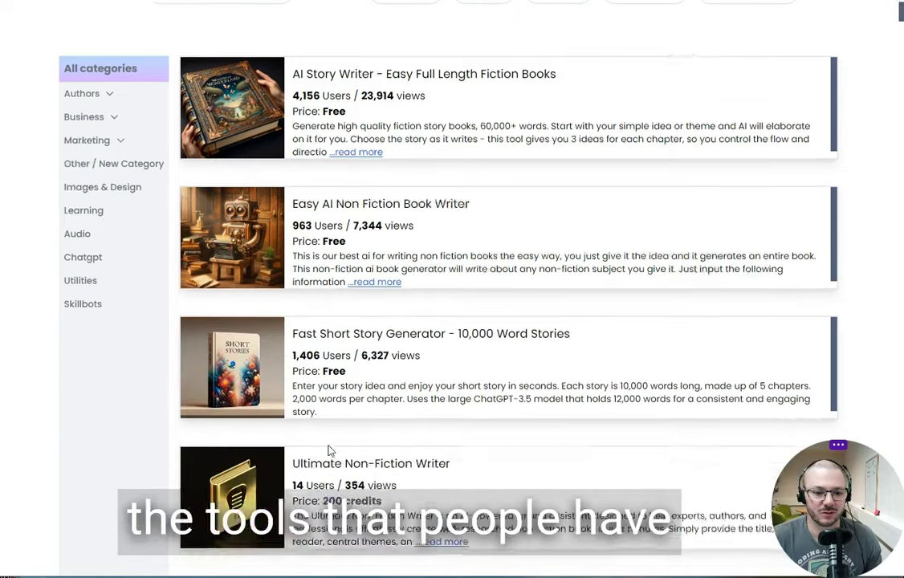
scroll(327, 453, "up", 6)
scroll(327, 453, "up", 2)
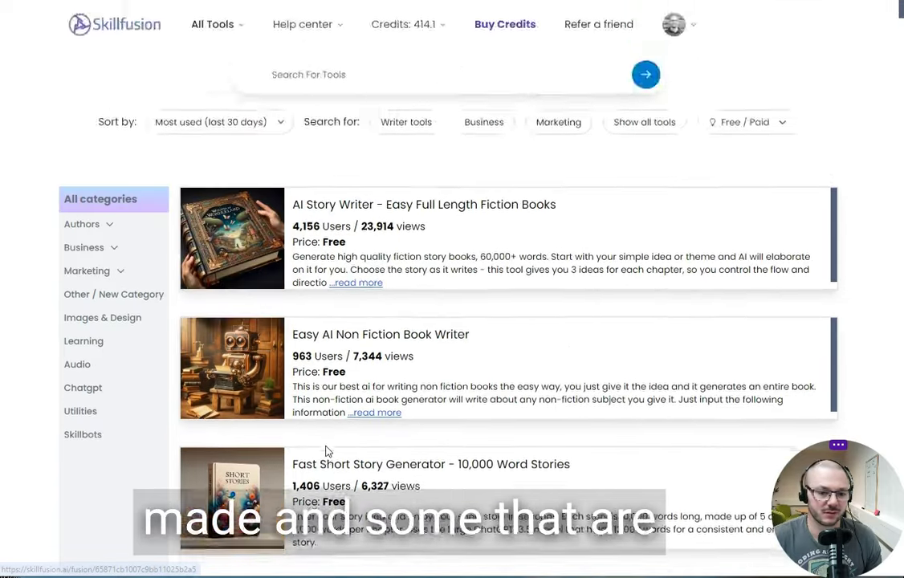
scroll(327, 378, "down", 3)
scroll(327, 377, "up", 3)
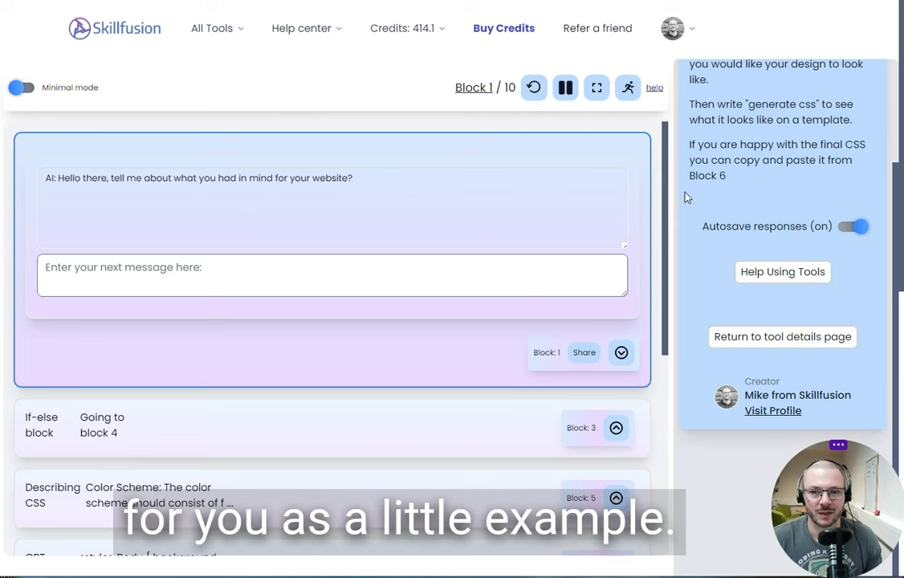
scroll(687, 196, "up", 3)
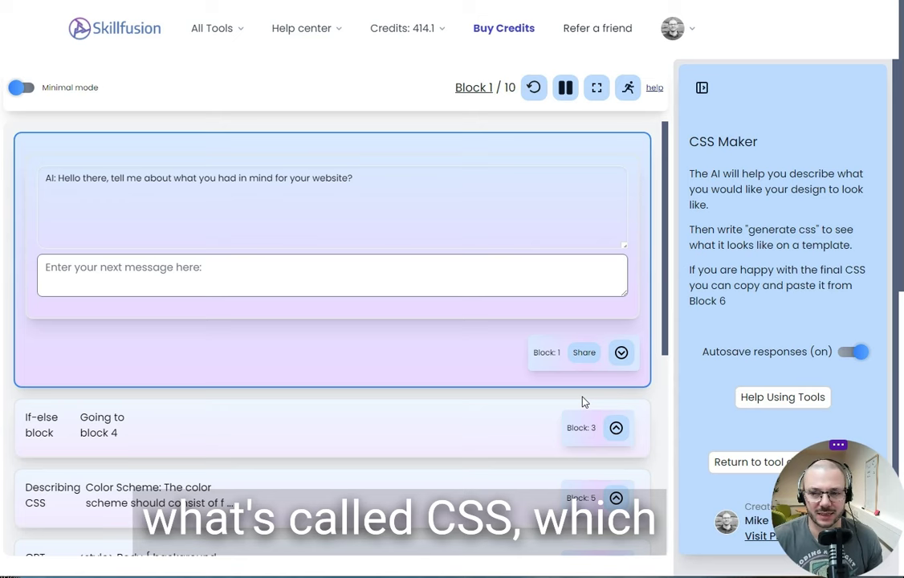
Ask the CSS Maker chatbot for a gold and black website.
left_click(309, 280)
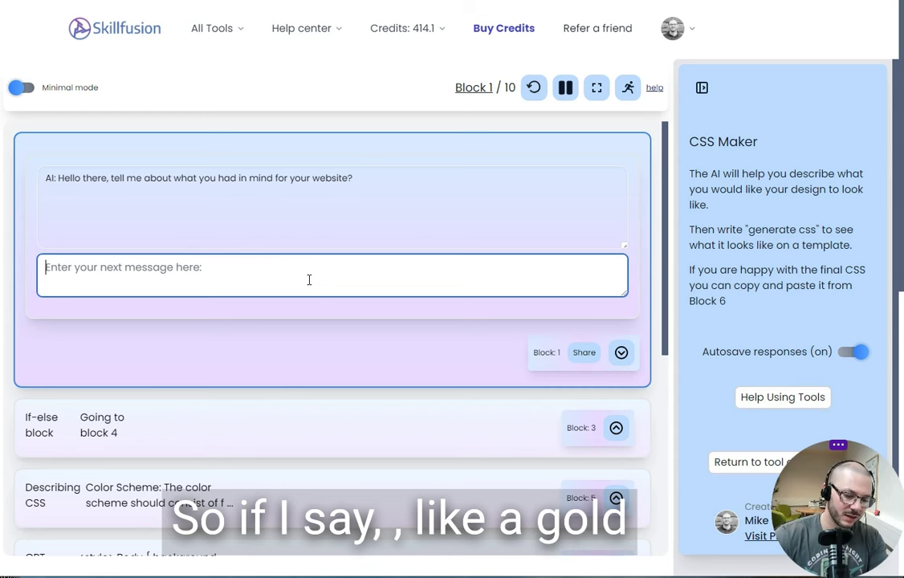
type("gold and b")
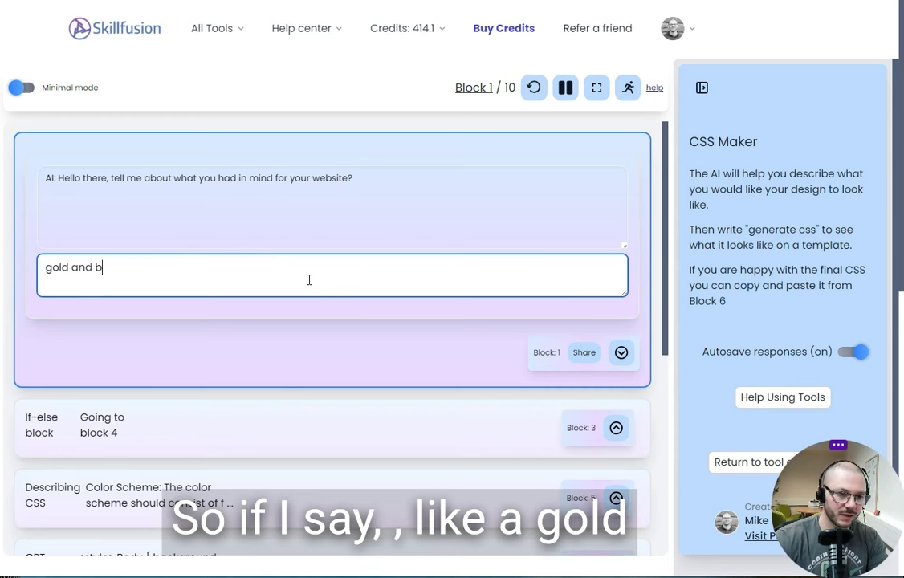
type("lack website")
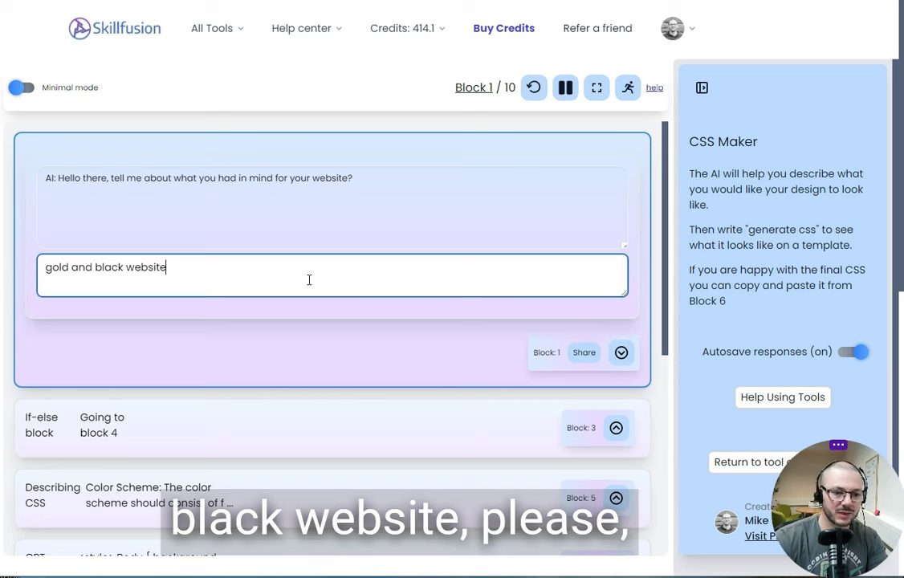
type(" please")
key("Return")
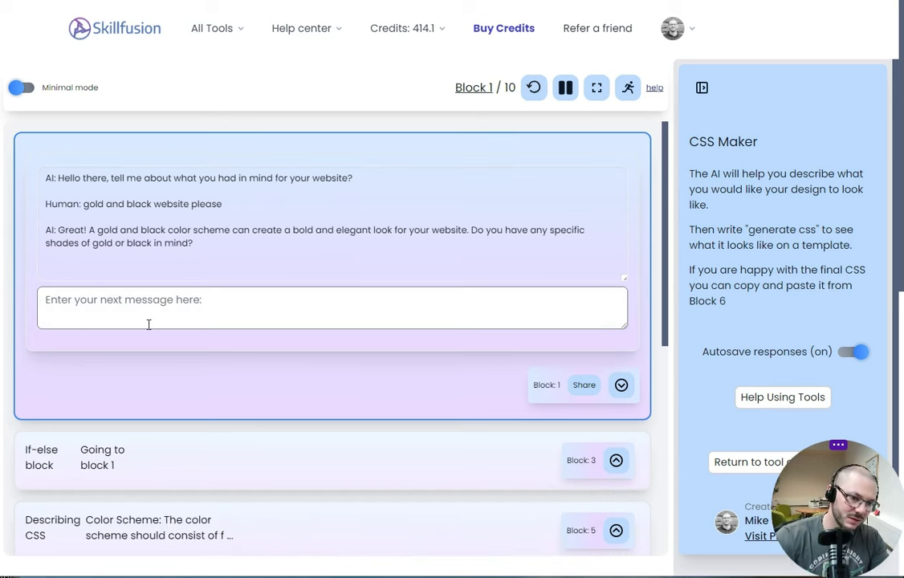
Reply 'you decide, also lots of white space and big text' to the chatbot.
left_click(133, 301)
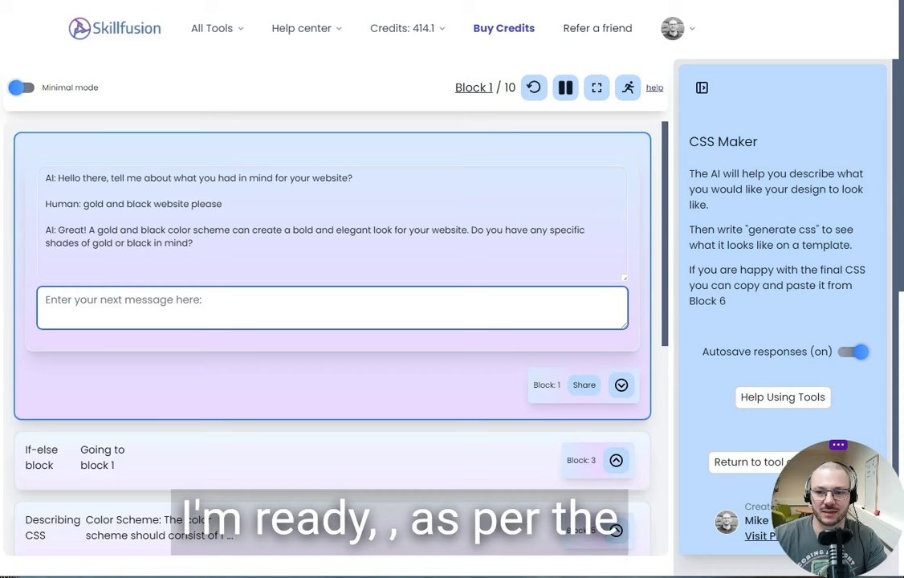
left_click_drag(748, 229, 818, 231)
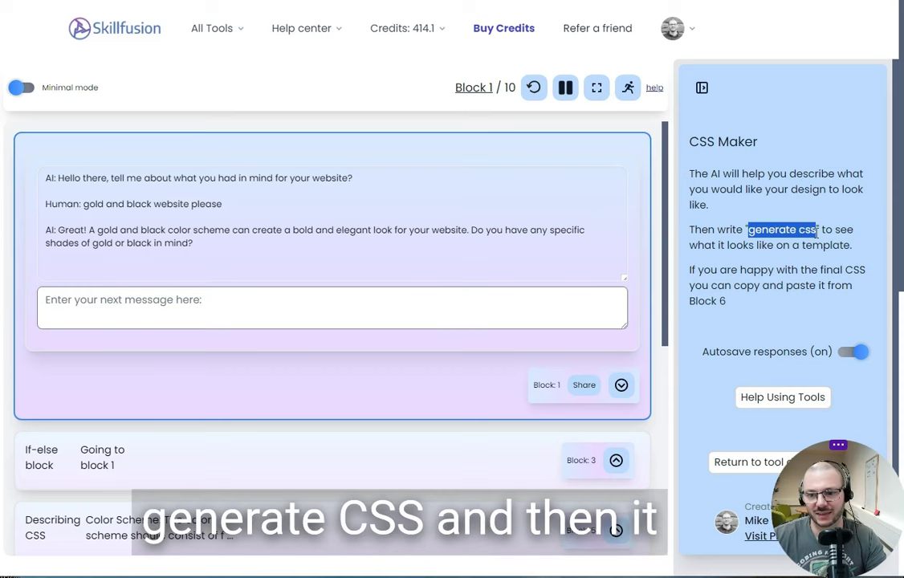
left_click(408, 306)
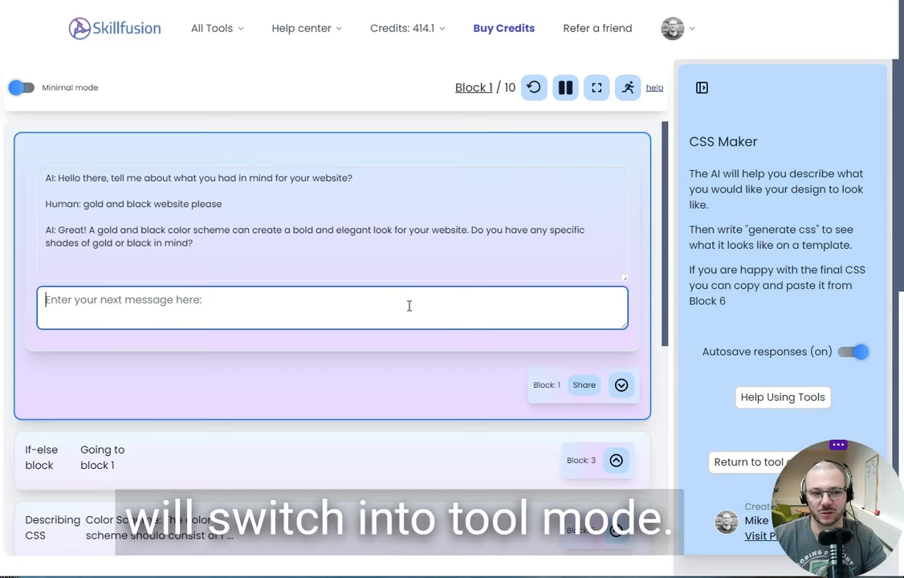
type("you d")
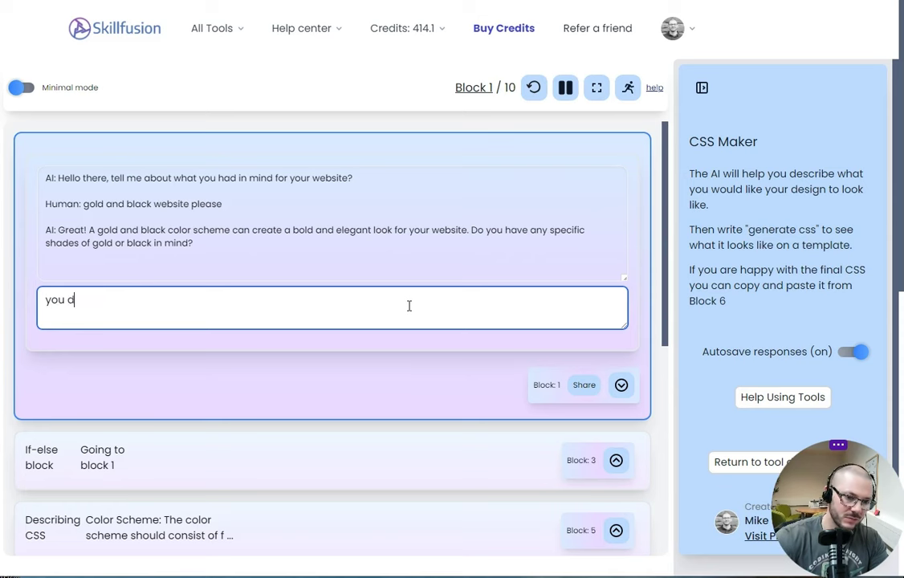
type("ecide, also")
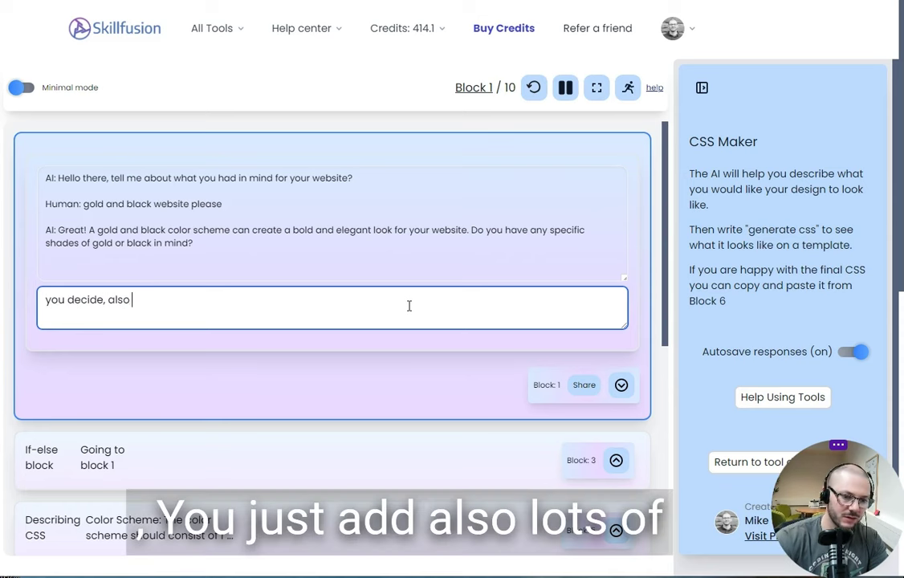
type(" lots of white ")
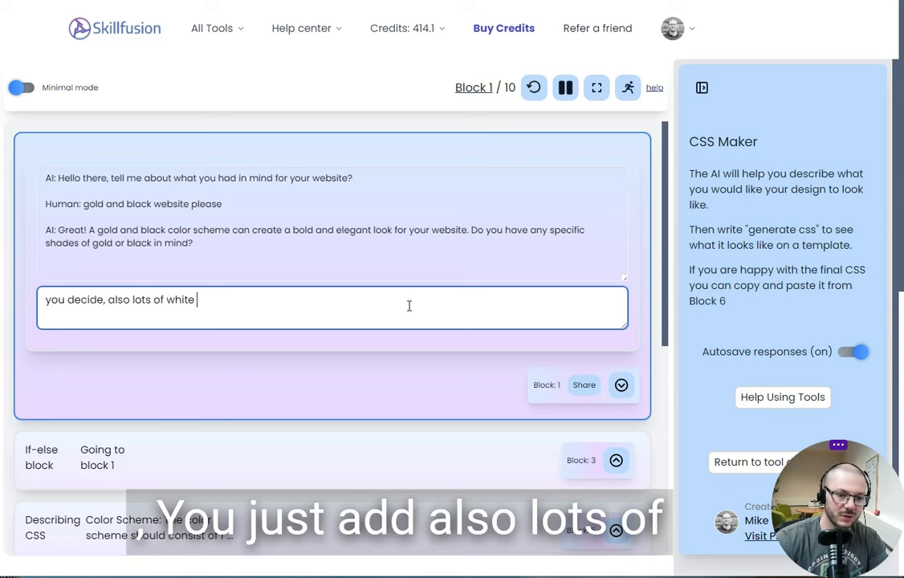
type("space a")
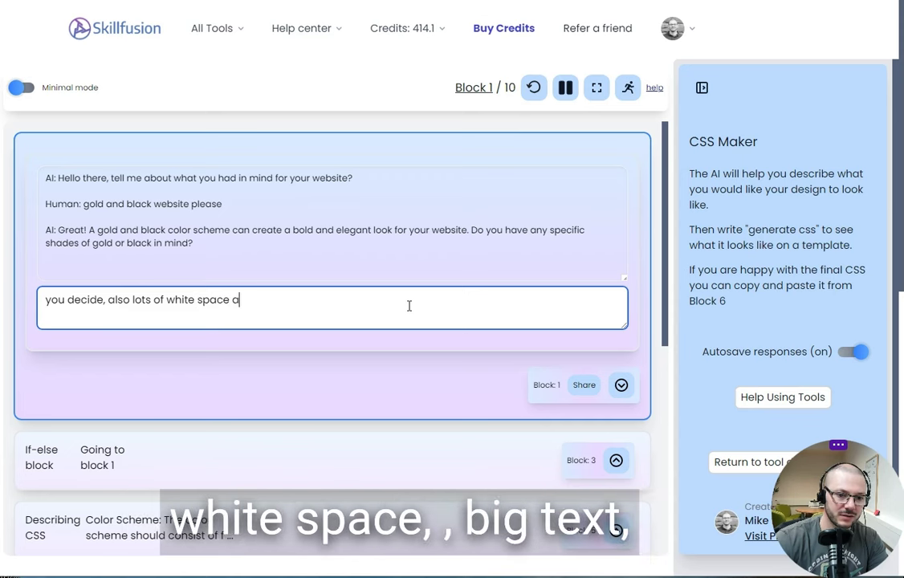
type("nd big t")
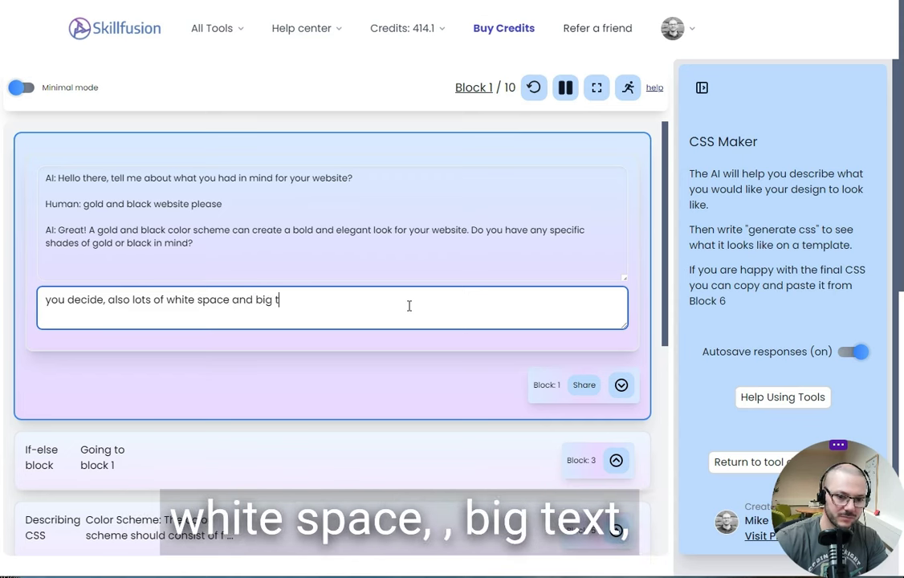
type("ext")
key("Return")
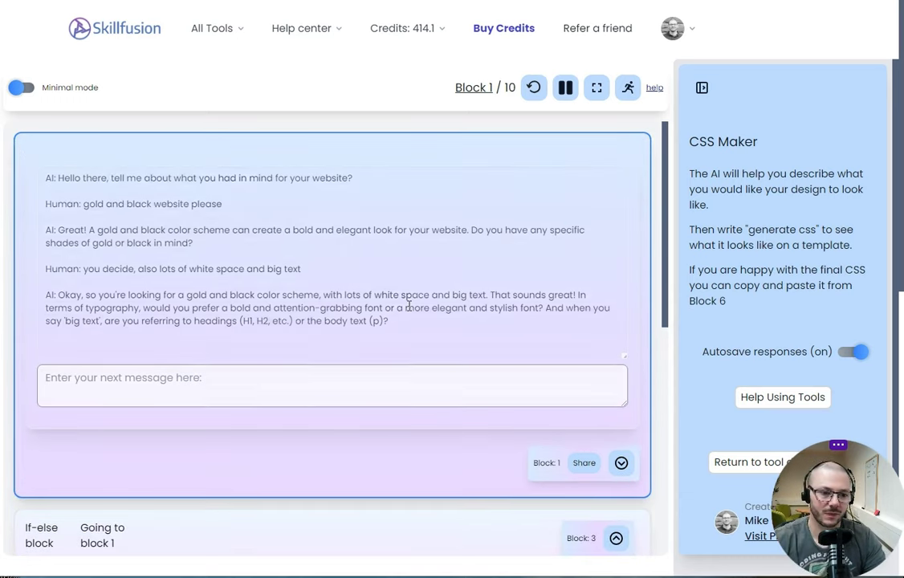
left_click(206, 379)
Send 'generate css' and review the design description and first CSS output.
type("generate css")
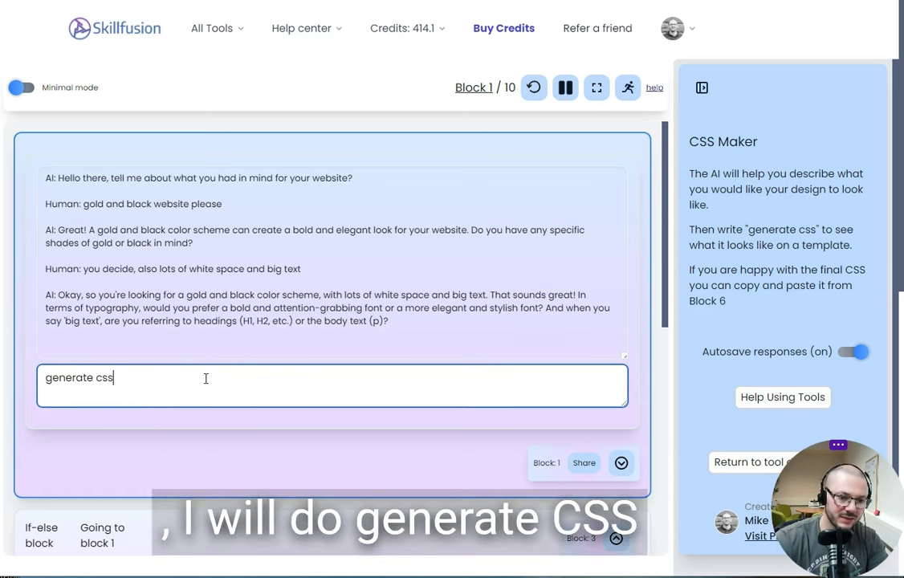
key("Return")
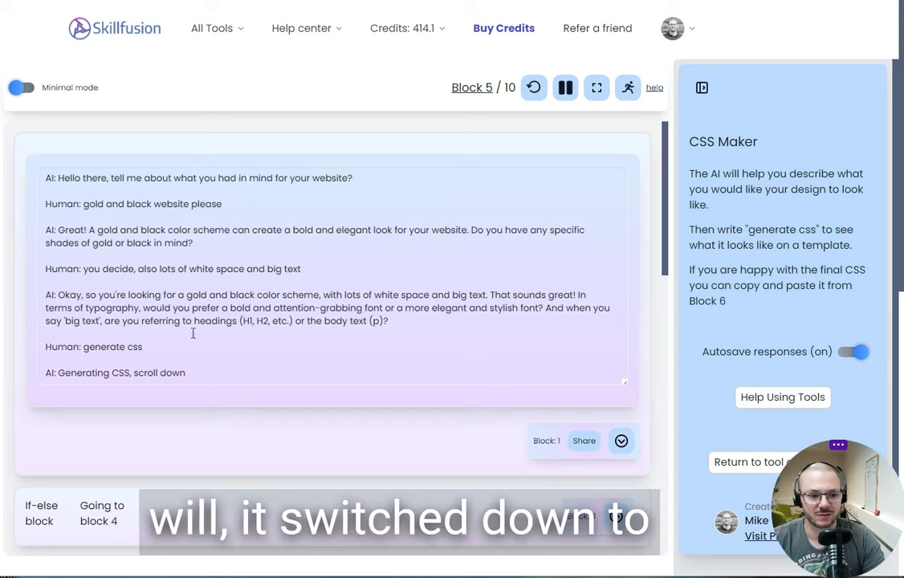
scroll(110, 353, "down", 1)
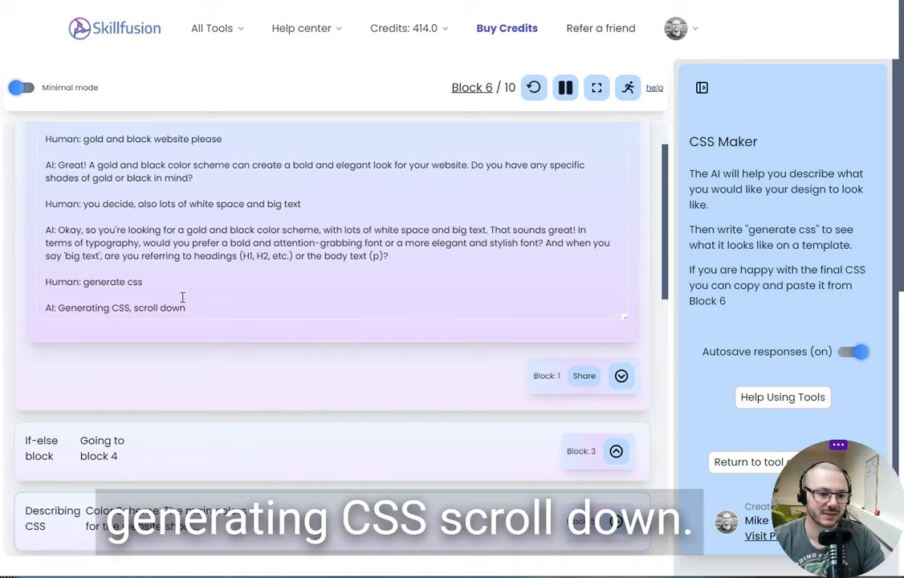
scroll(362, 317, "down", 2)
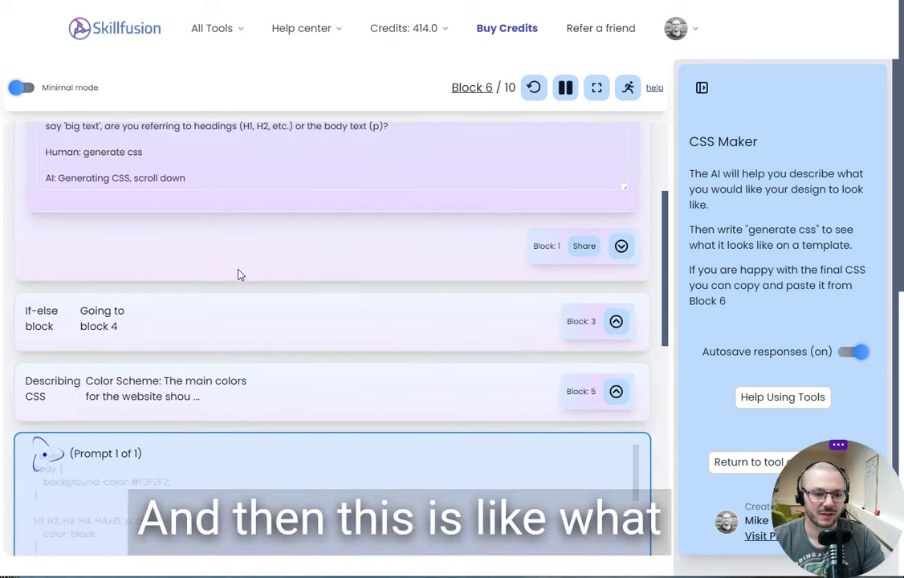
scroll(268, 371, "down", 2)
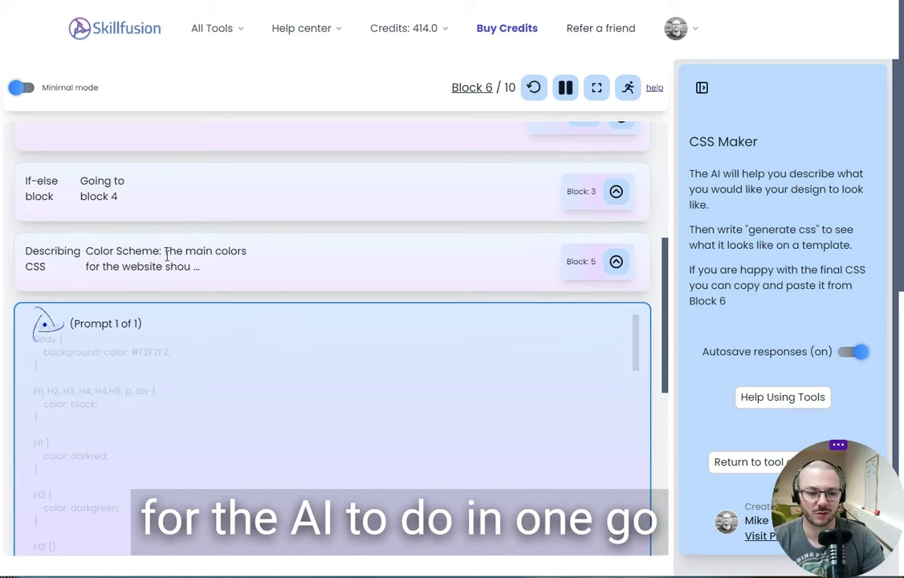
Expand the Describing CSS block and rerun the CSS generation from it.
left_click(618, 264)
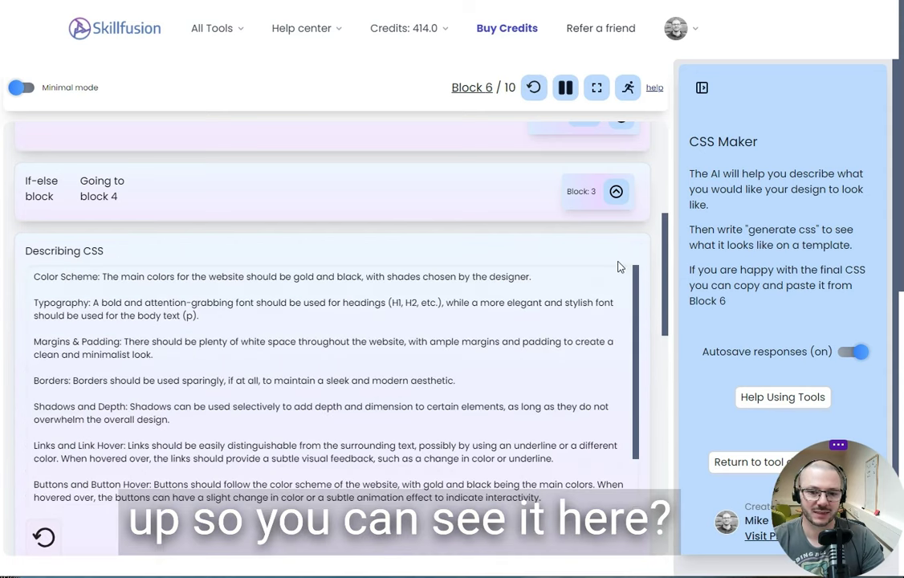
scroll(98, 364, "down", 1)
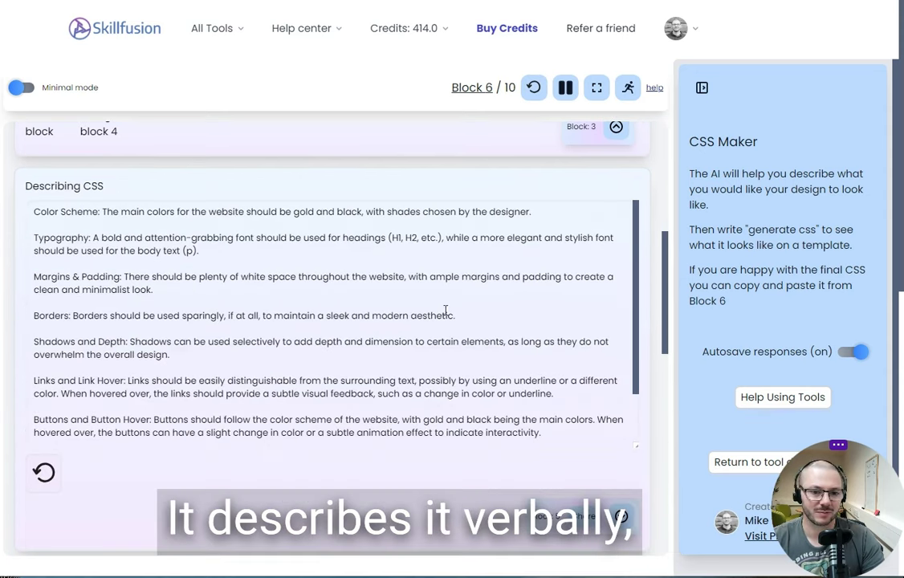
left_click(621, 517)
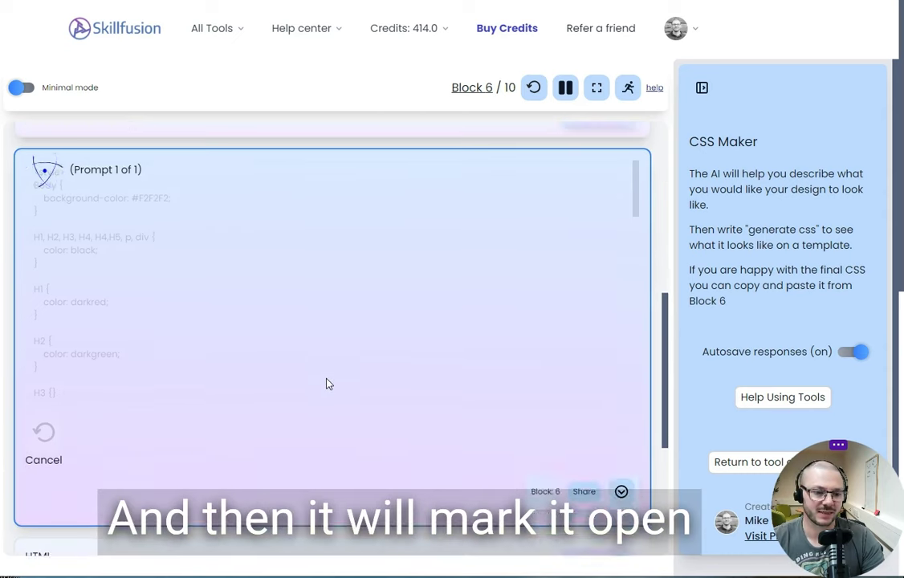
scroll(327, 384, "down", 2)
scroll(362, 277, "up", 2)
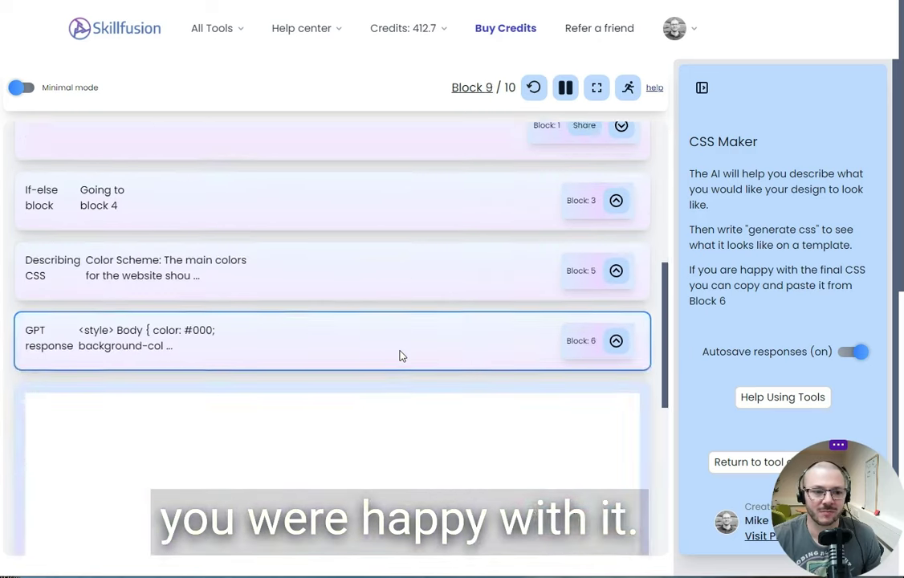
Return to the Block 1 chat and place the cursor in the message box.
scroll(415, 364, "down", 10)
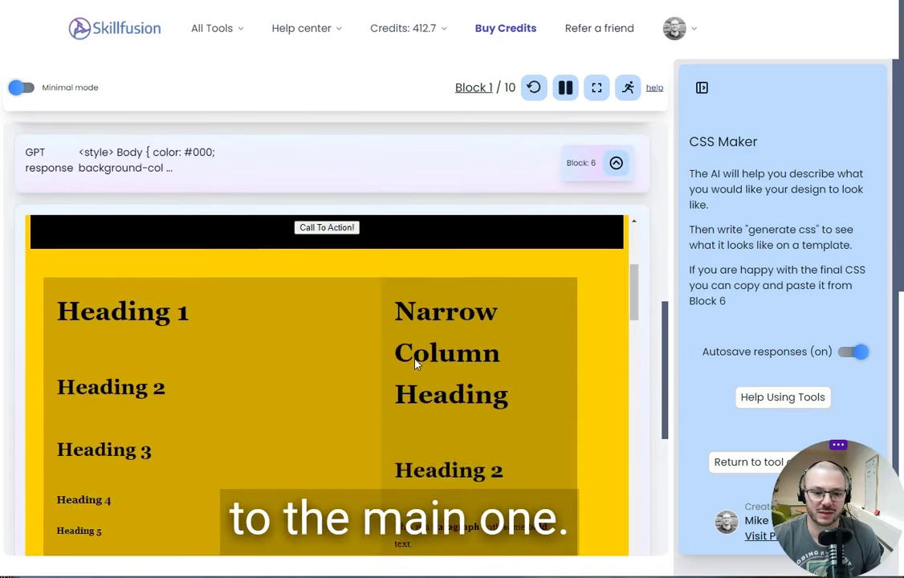
scroll(415, 364, "down", 10)
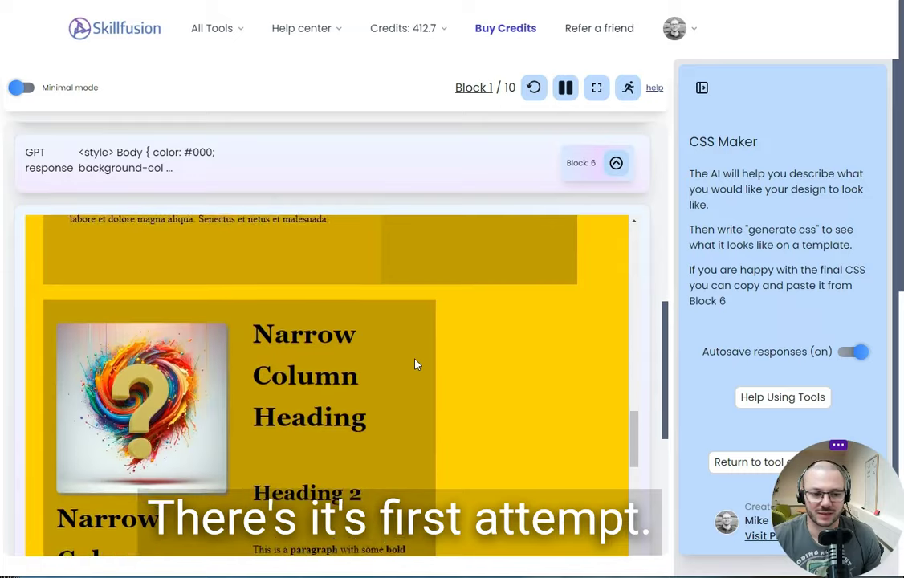
scroll(407, 363, "up", 15)
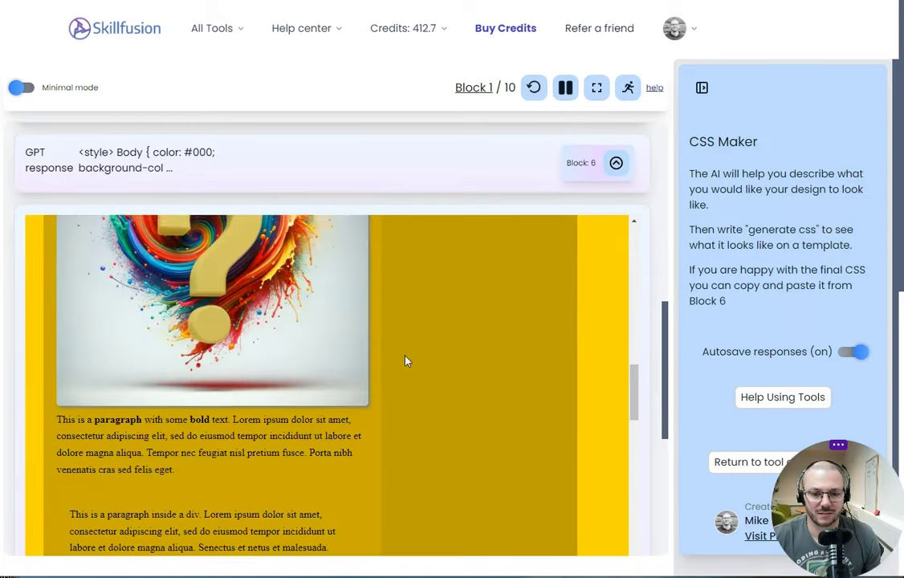
left_click(198, 448)
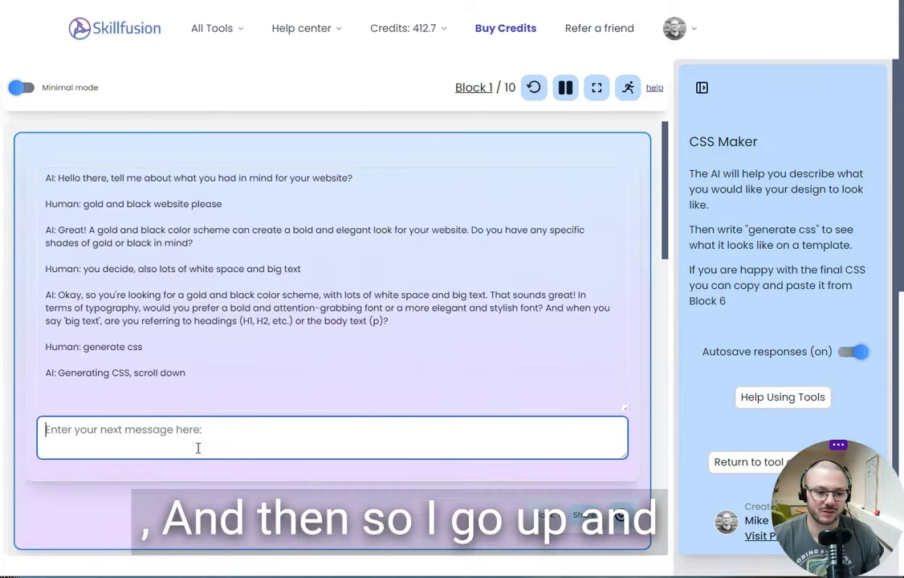
Request solid gold text on a black background that isn't too yellow.
type("make it gold text on a black backrou")
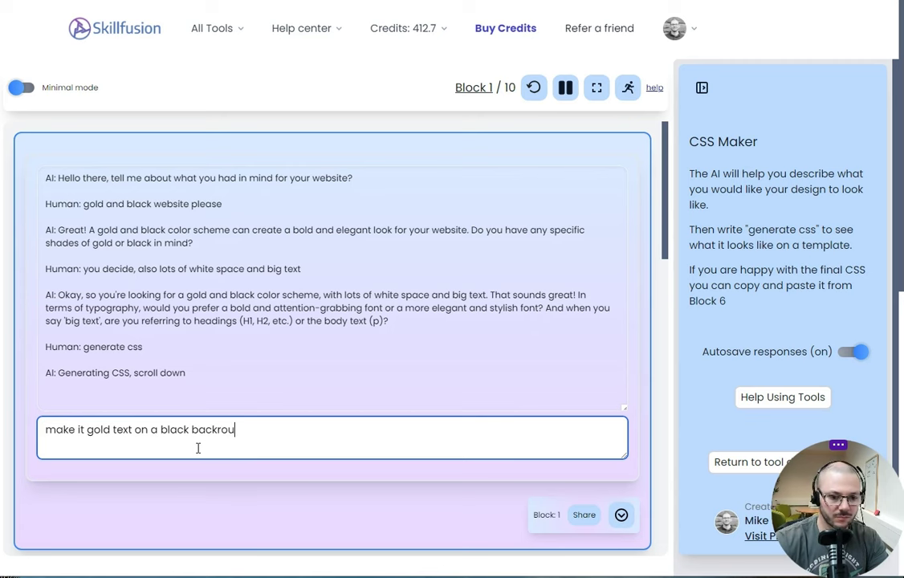
key("BackSpace")
key("BackSpace")
key("BackSpace")
key("BackSpace")
key("BackSpace")
key("BackSpace")
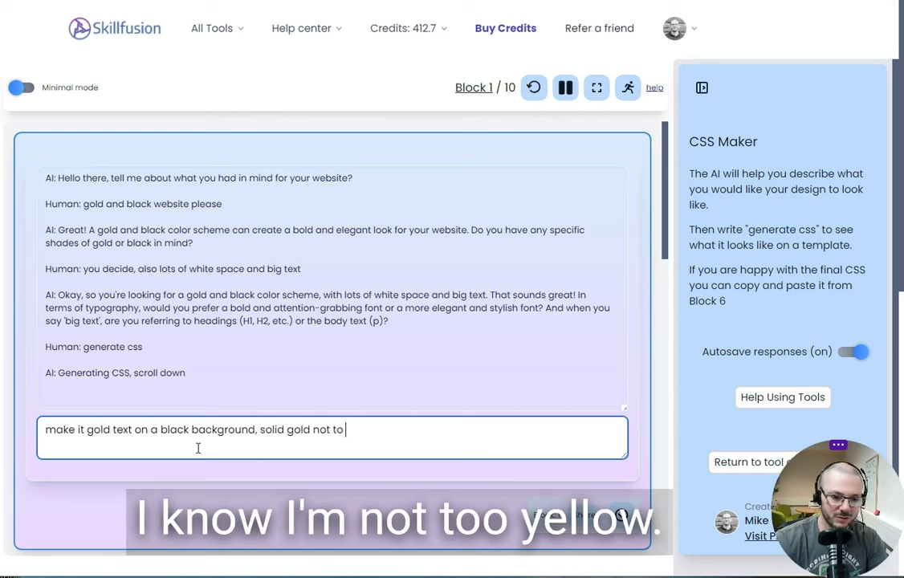
type("yellow")
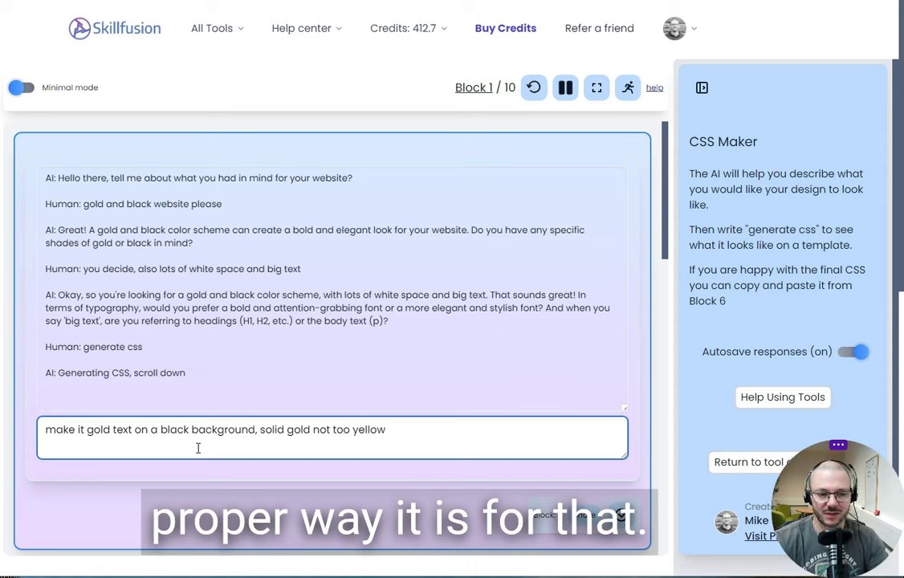
key("Return")
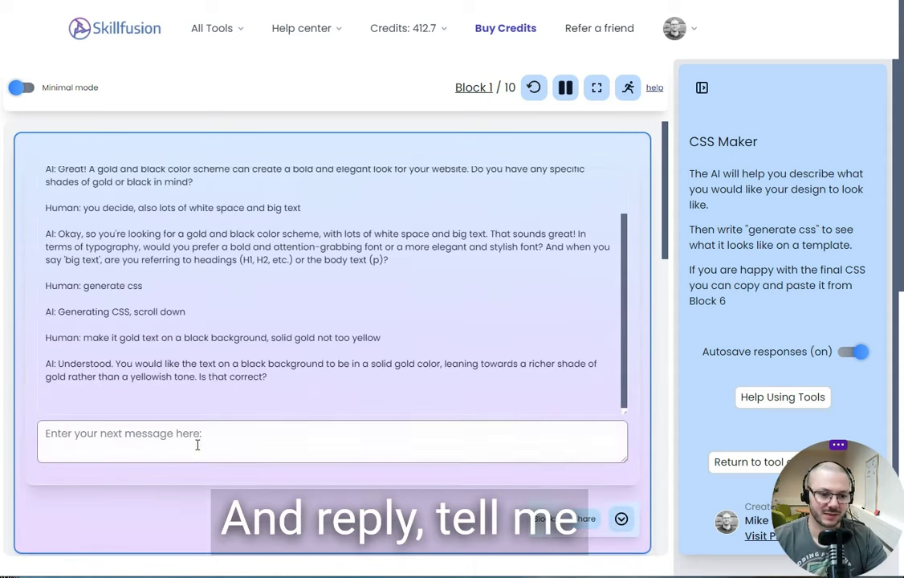
Send 'generate css' and review the resulting gold-and-black CSS in Block 6.
type("gen")
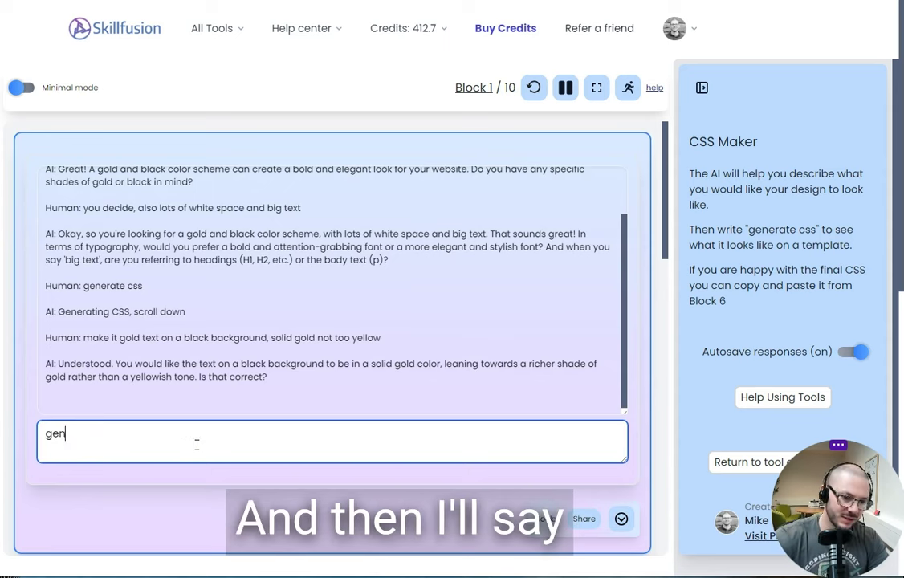
type("erate css")
key("Return")
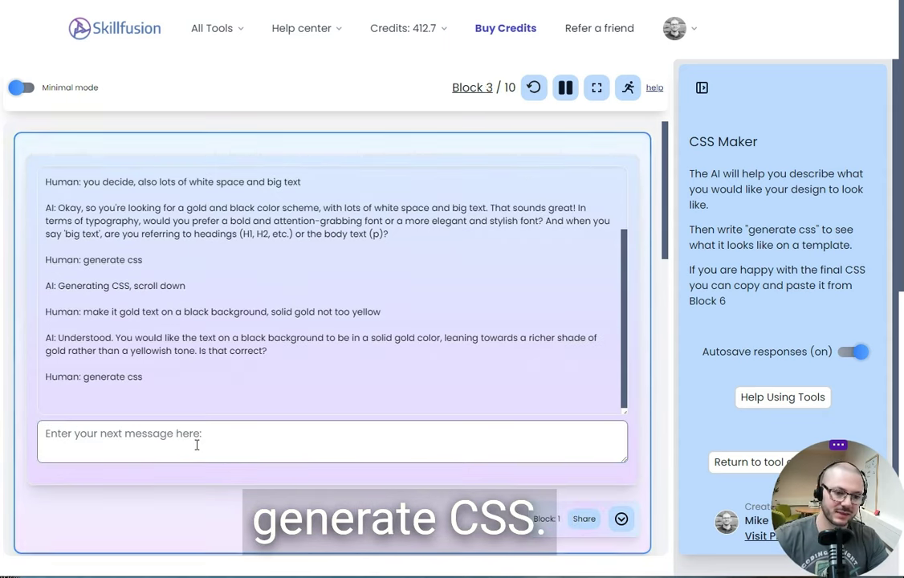
scroll(318, 313, "down", 4)
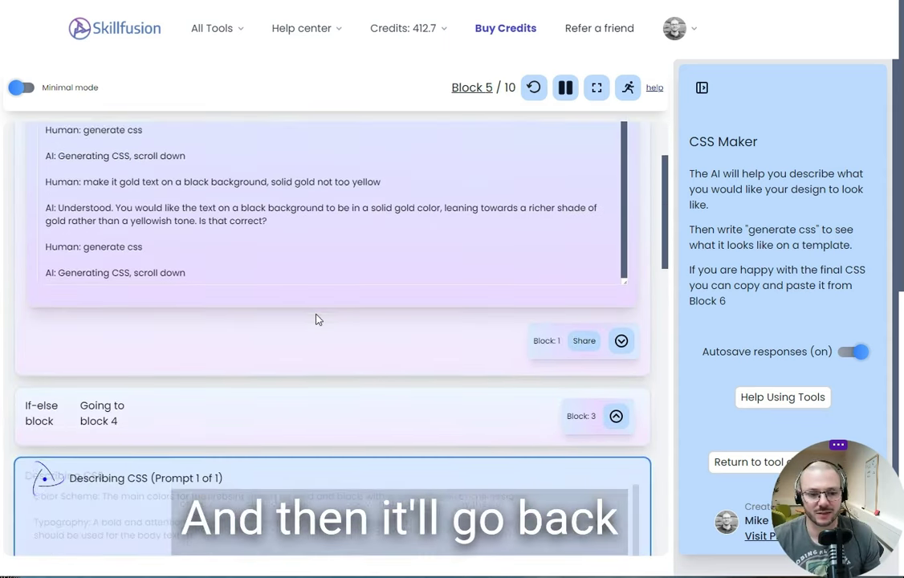
scroll(316, 319, "down", 1)
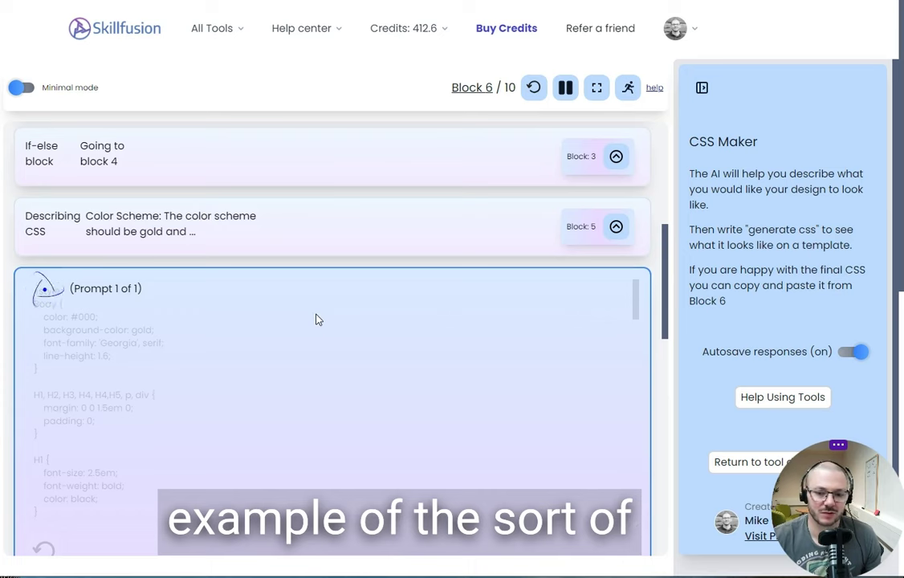
scroll(315, 318, "up", 5)
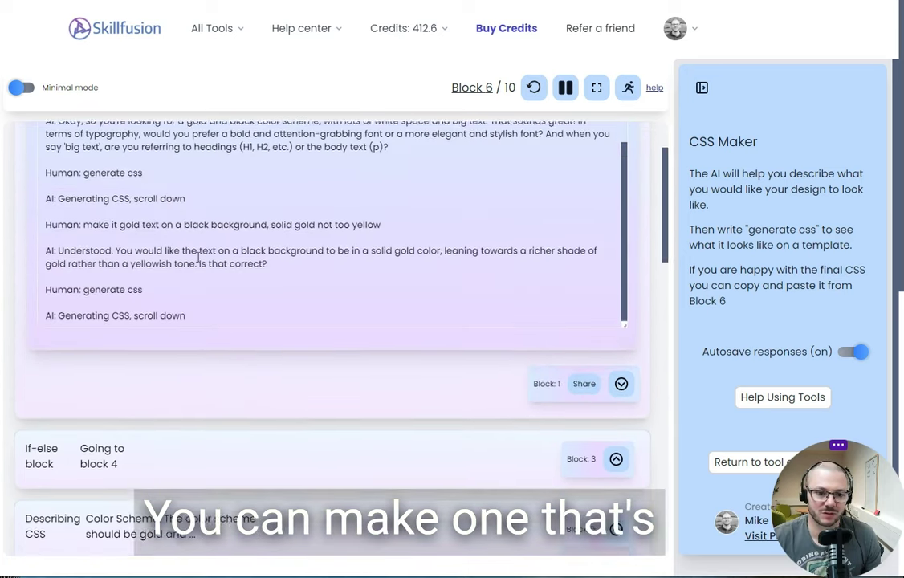
scroll(283, 399, "down", 5)
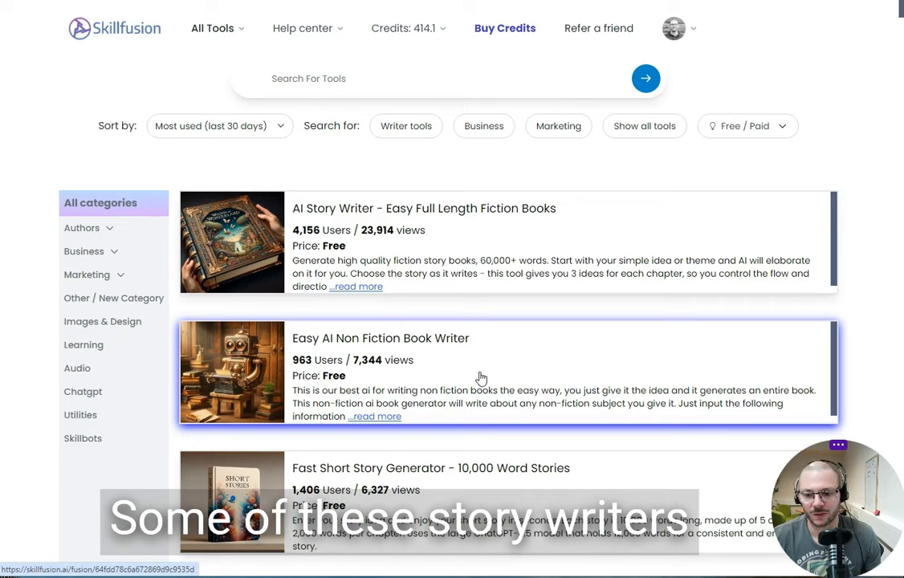
scroll(433, 446, "down", 4)
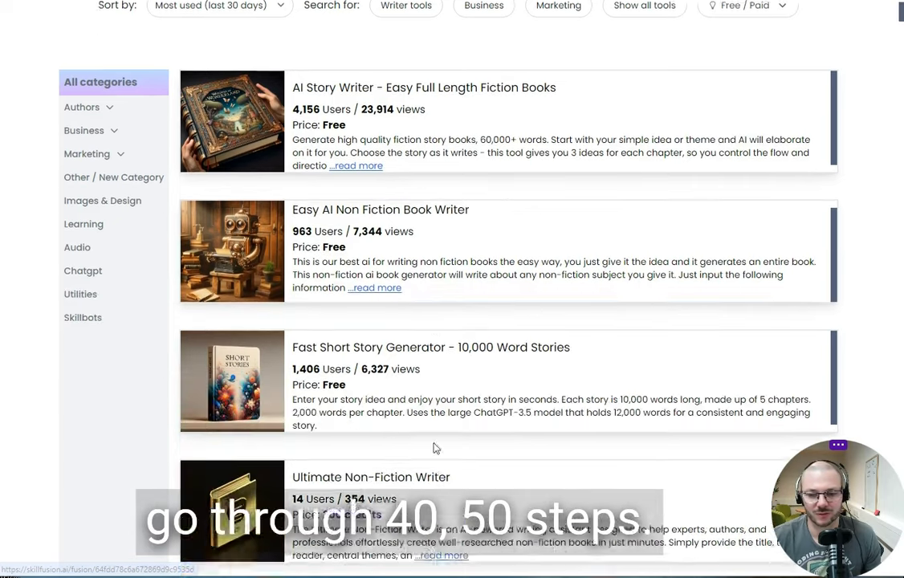
scroll(434, 445, "down", 6)
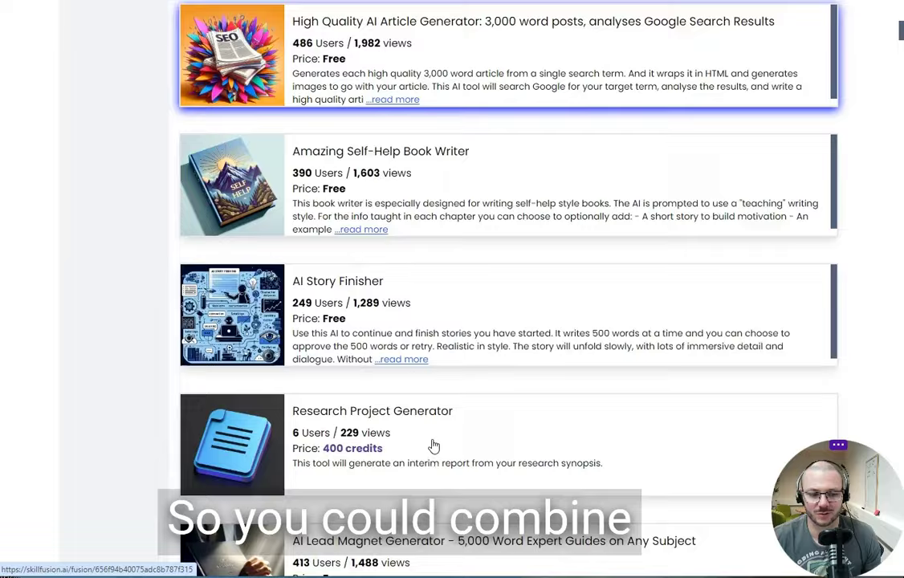
scroll(149, 406, "down", 7)
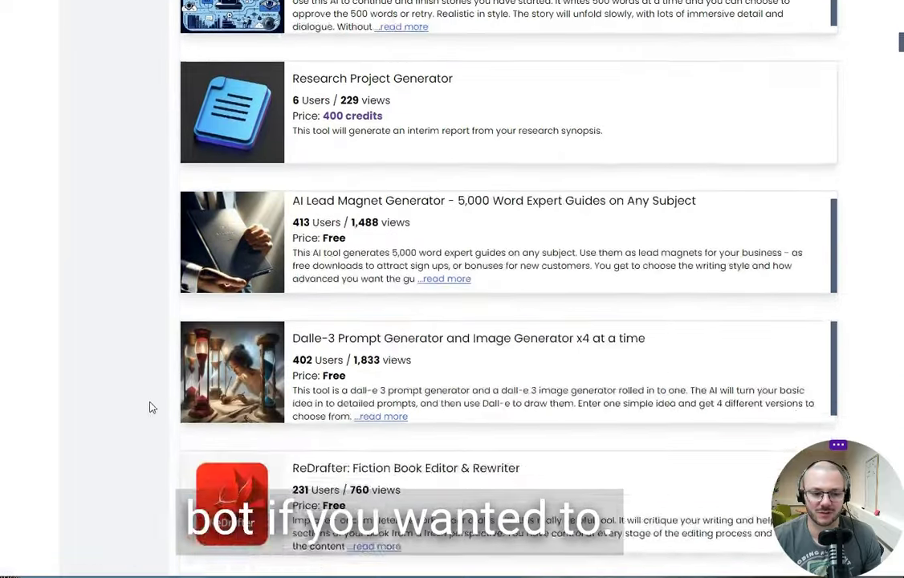
scroll(145, 402, "up", 7)
scroll(146, 404, "up", 10)
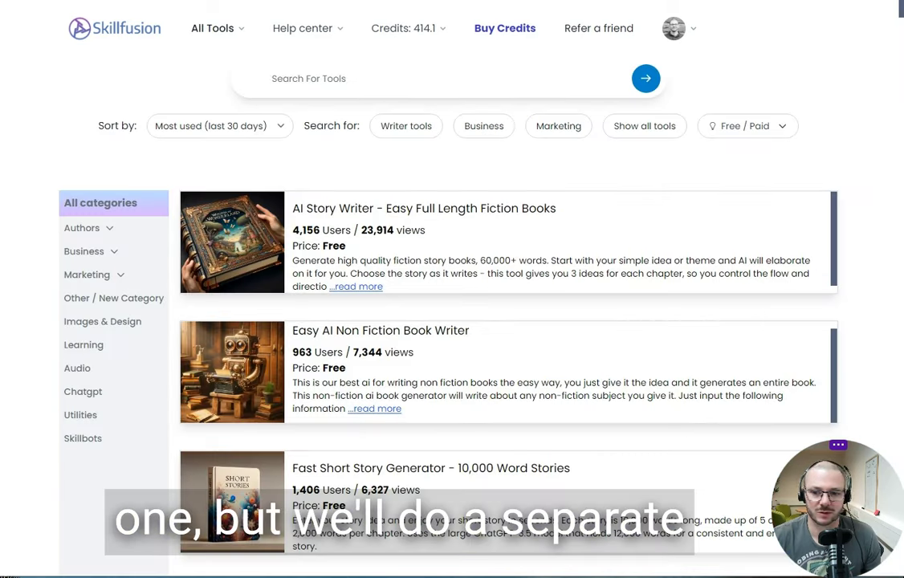
left_click(212, 28)
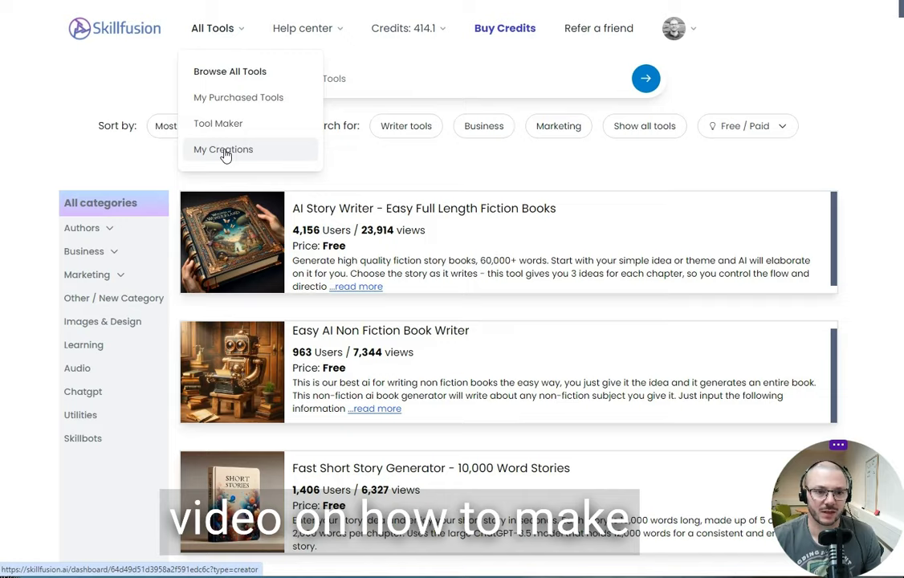
Start a new Tool Maker tool with a Chat block as its first block.
left_click(277, 126)
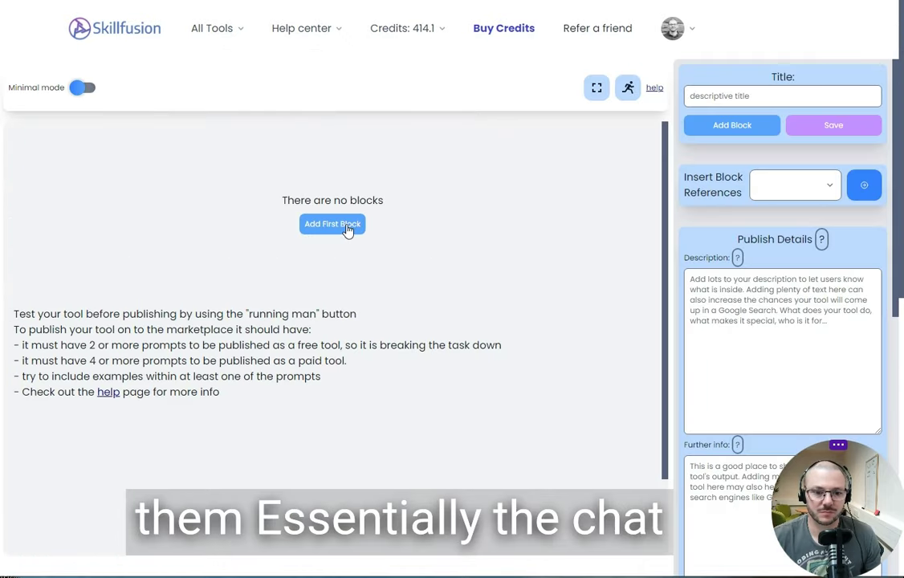
left_click(350, 226)
left_click(383, 180)
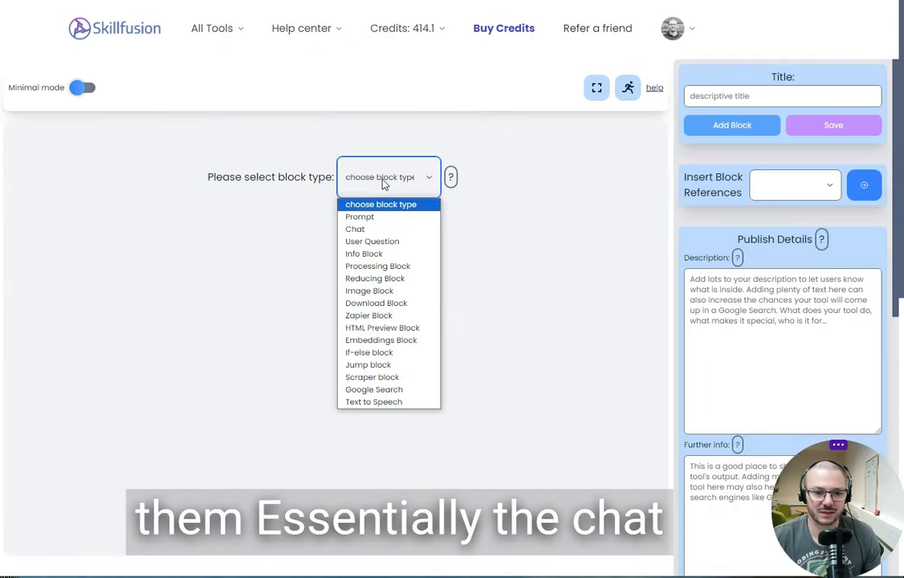
left_click(371, 230)
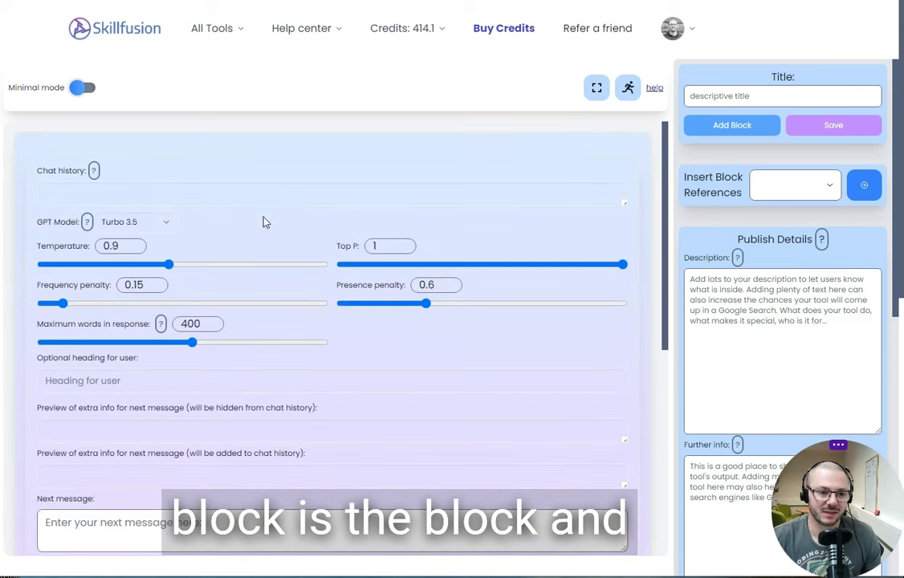
Set the Chat block's GPT model to Turbo 3.5 16k.
left_click(151, 224)
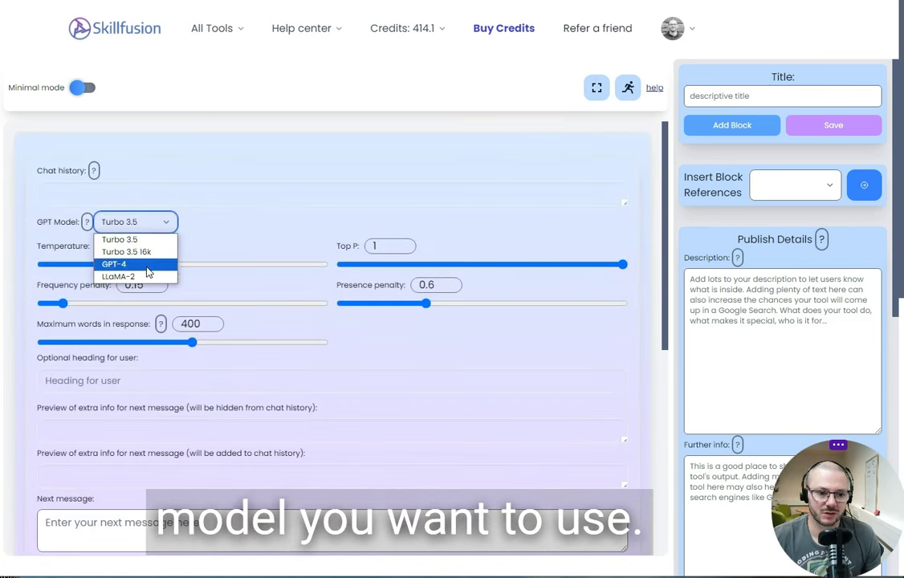
left_click(146, 252)
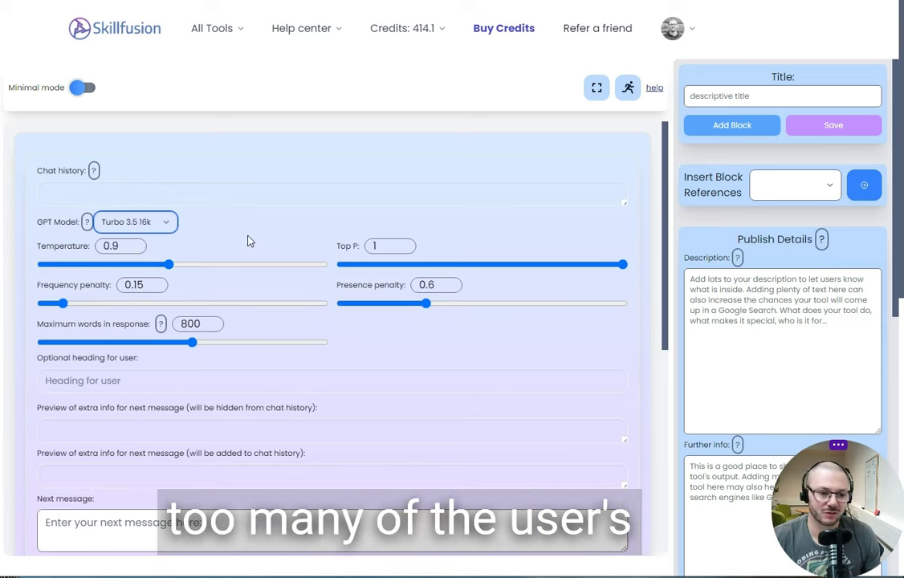
scroll(250, 240, "down", 3)
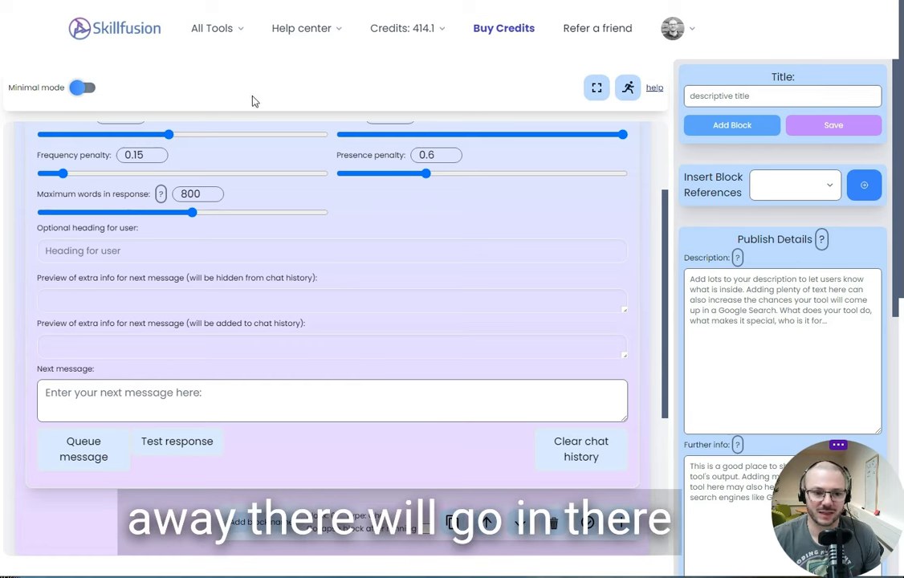
scroll(455, 478, "down", 5)
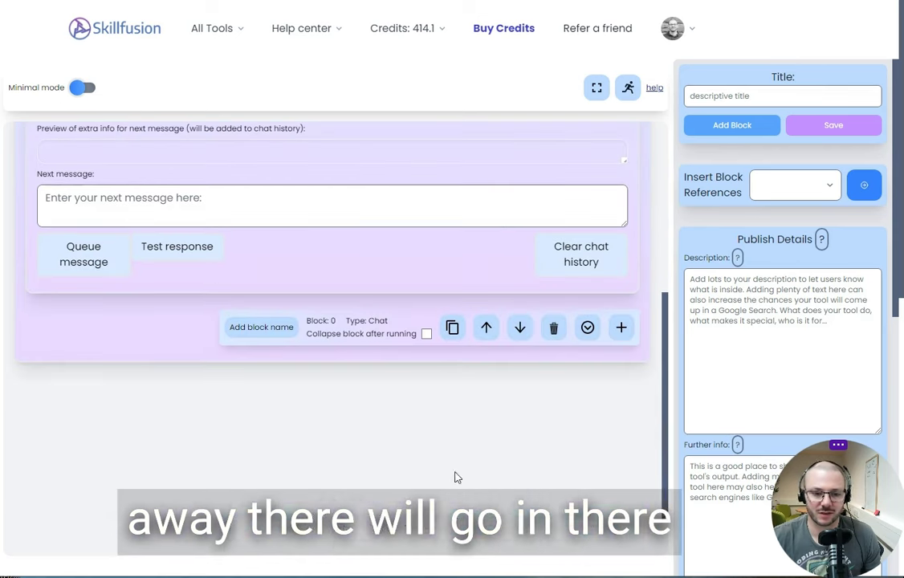
left_click(625, 331)
Add a Processing Block that sends extra info to the chat block without chat history.
scroll(495, 357, "down", 3)
left_click(377, 311)
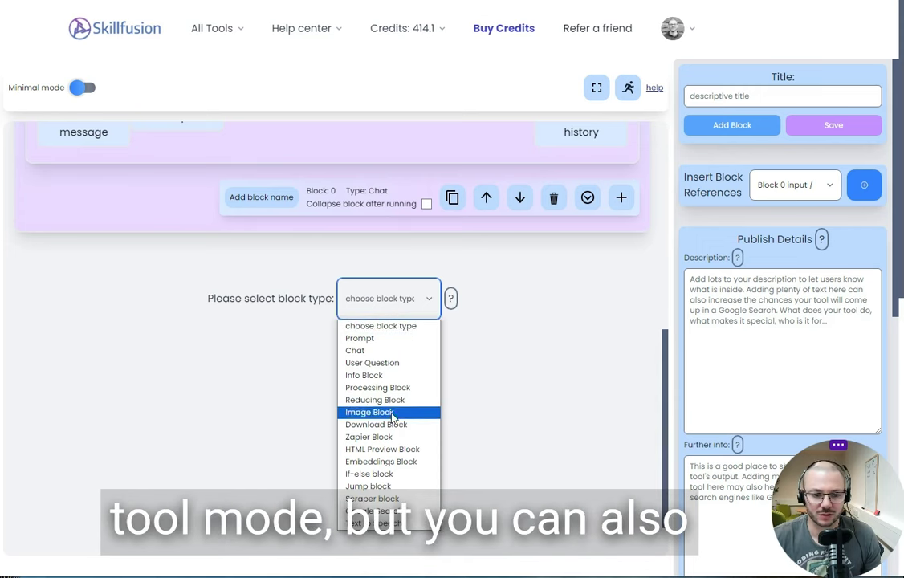
left_click(378, 388)
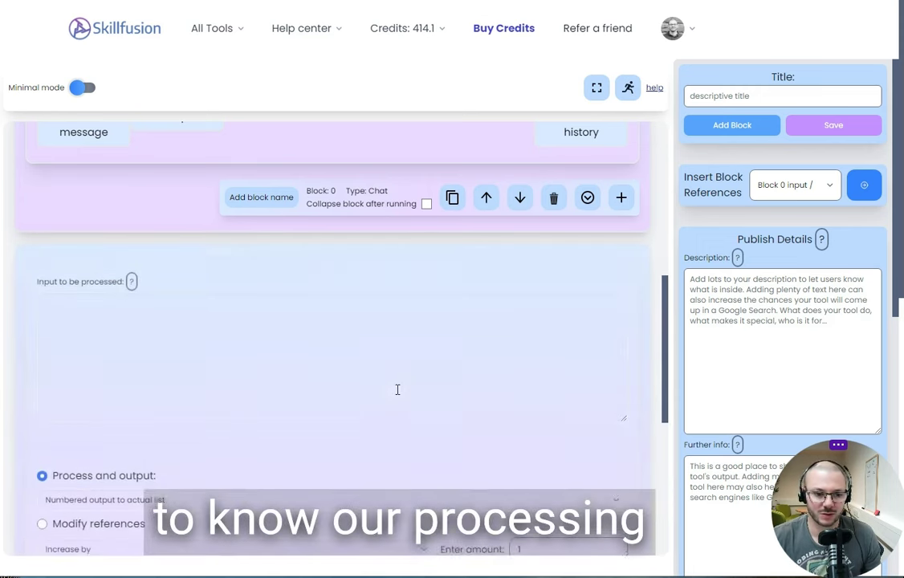
scroll(393, 391, "down", 3)
left_click(43, 394)
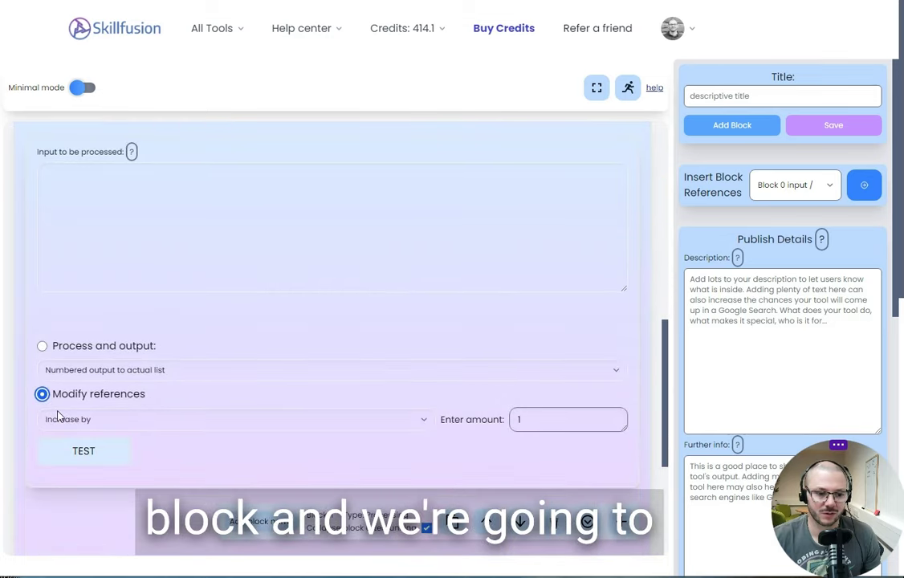
left_click(64, 421)
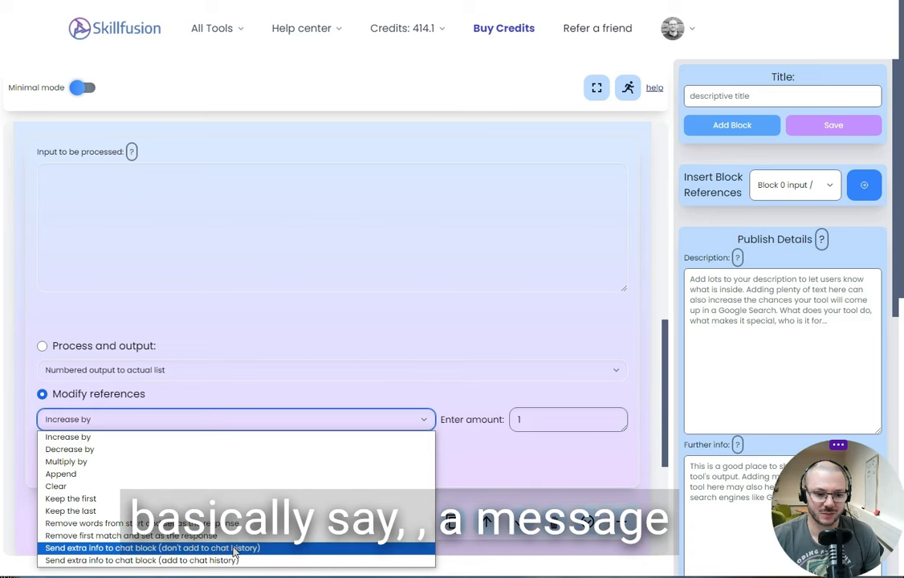
left_click(235, 548)
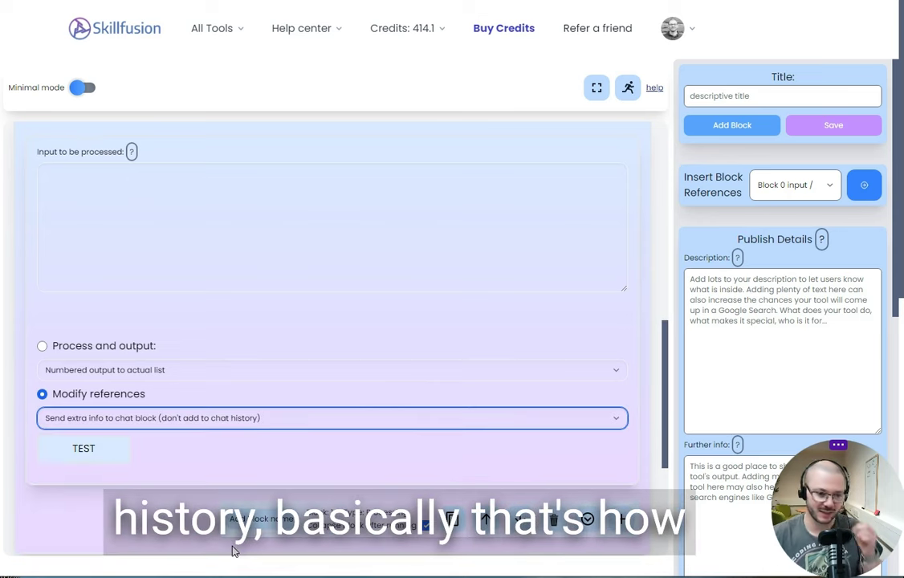
left_click(156, 211)
Enter '[system: you are an expert in pokemon cards]' as the processing input and test it.
type("[sys")
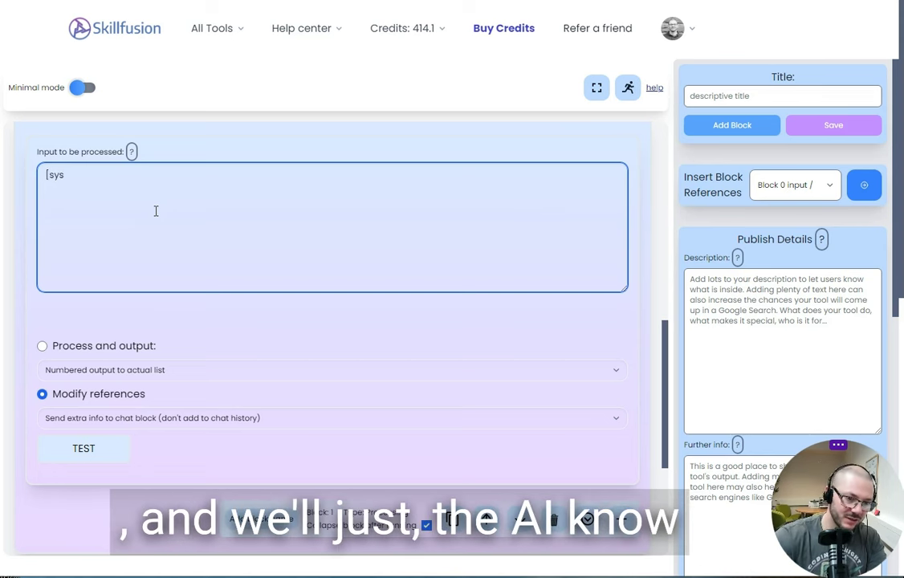
key("BackSpace")
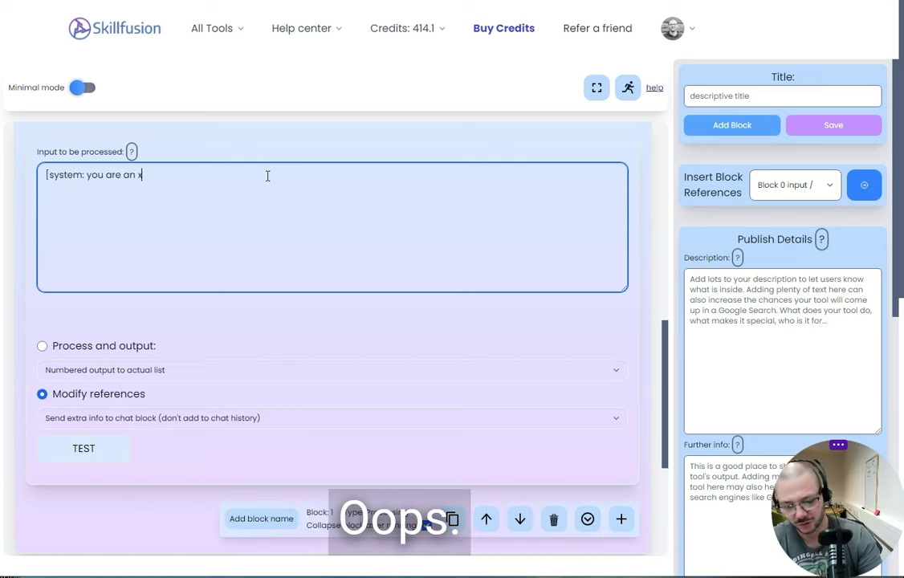
type("xpert in pokemo")
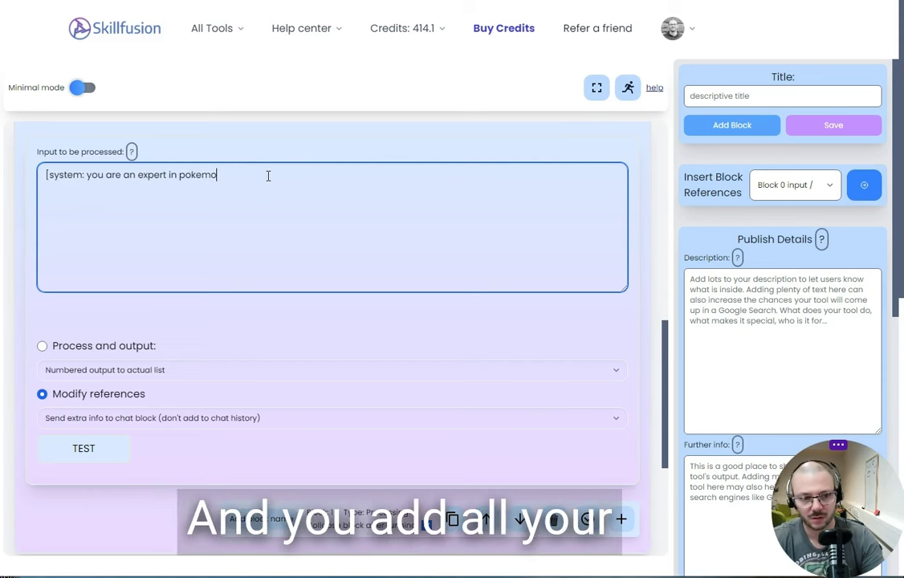
type("n cards")
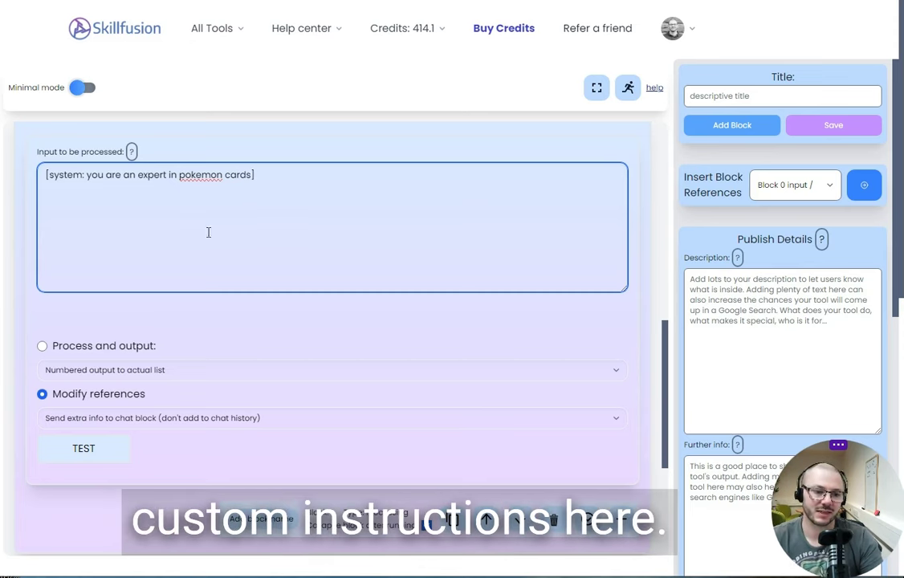
left_click(77, 448)
Inspect Block 0's hidden extra-info preview 'undefined[system: you are an expert in pokemon cards]'.
scroll(259, 414, "up", 3)
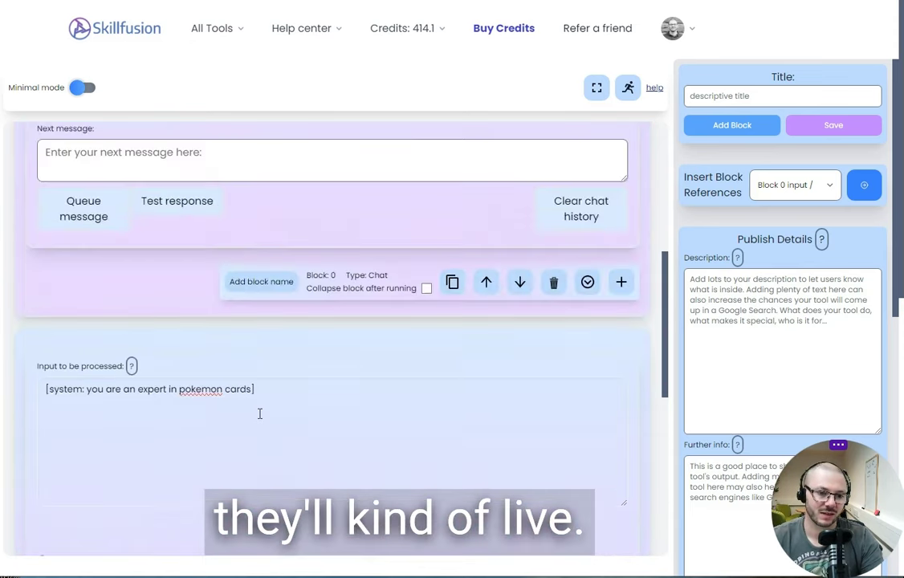
scroll(259, 413, "up", 5)
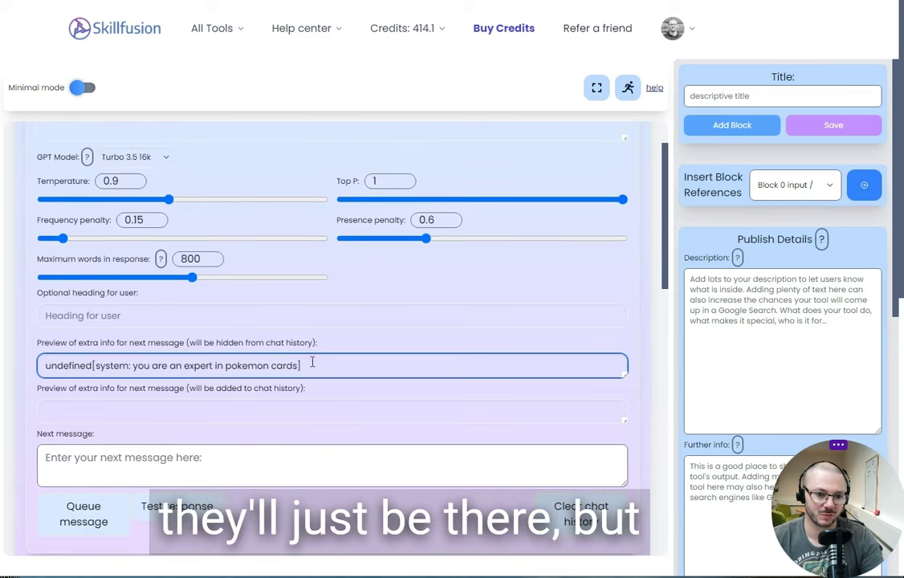
left_click_drag(312, 363, 30, 370)
left_click(16, 371)
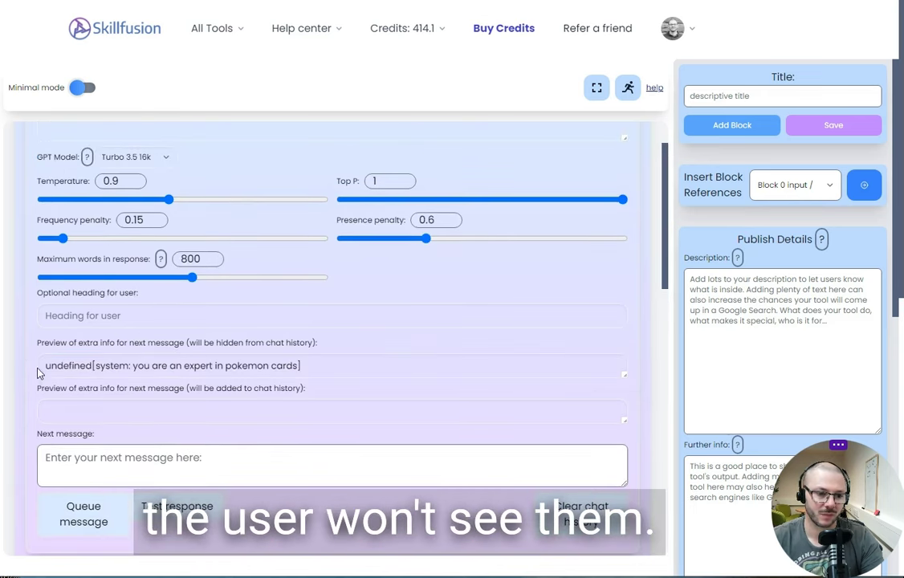
double_click(92, 367)
left_click(103, 365)
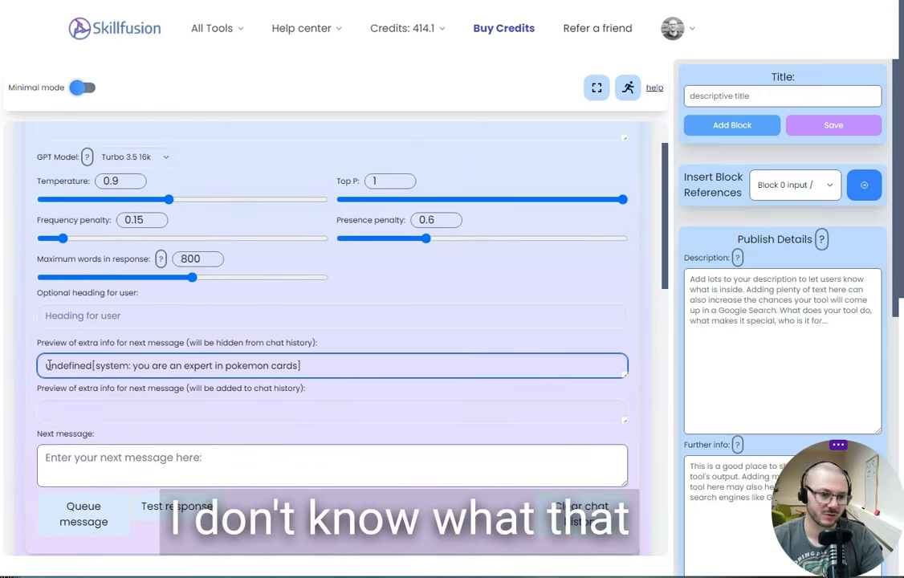
Add a new block after the processing block.
scroll(194, 305, "up", 1)
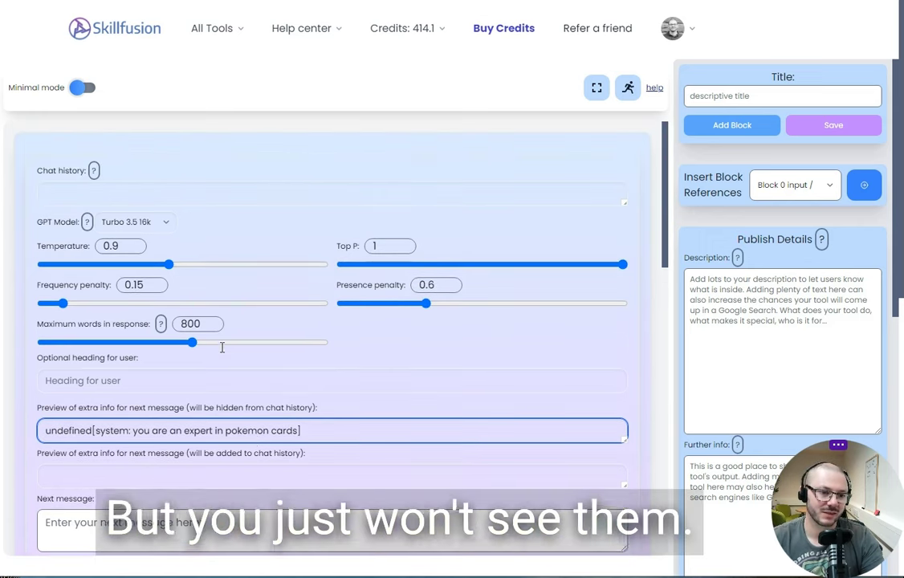
scroll(146, 510, "down", 10)
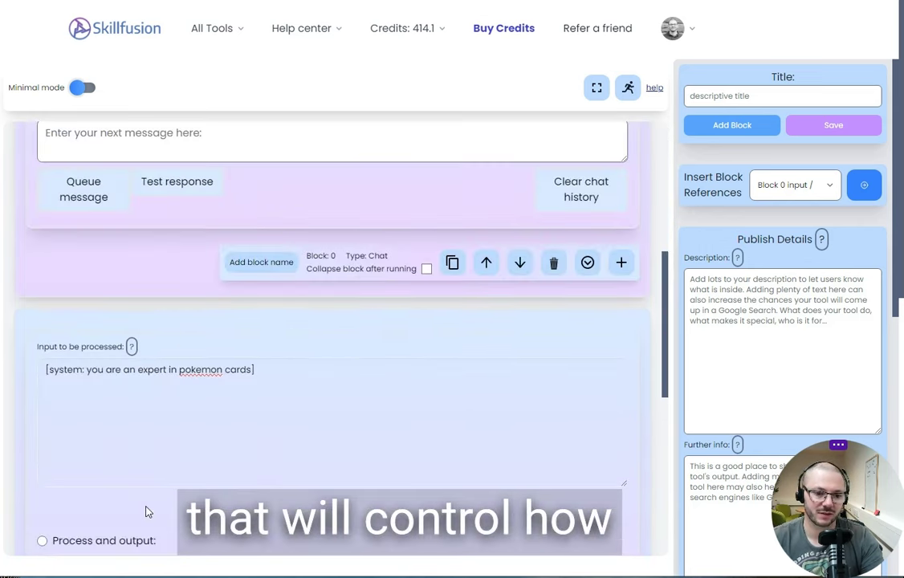
scroll(147, 512, "down", 2)
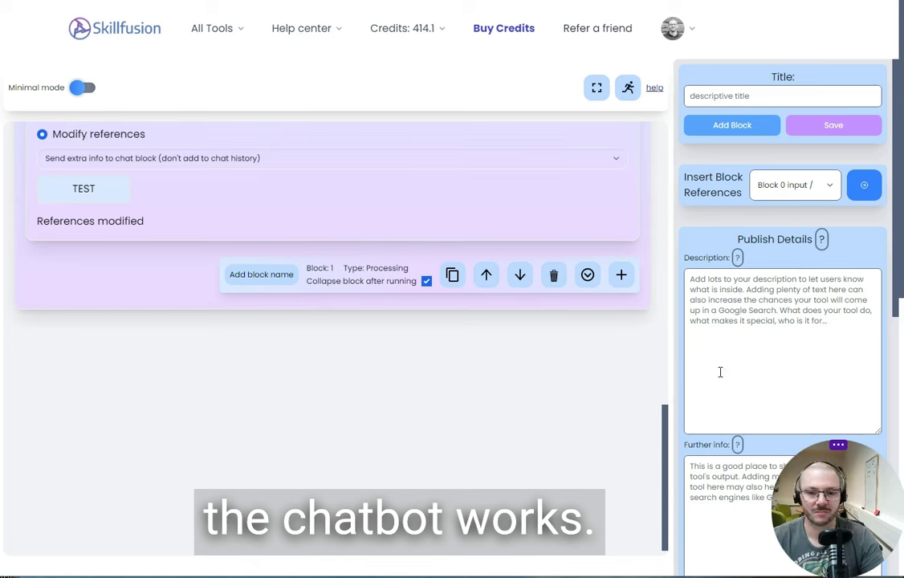
left_click(621, 275)
Make the new third block an Embeddings Block.
left_click(389, 370)
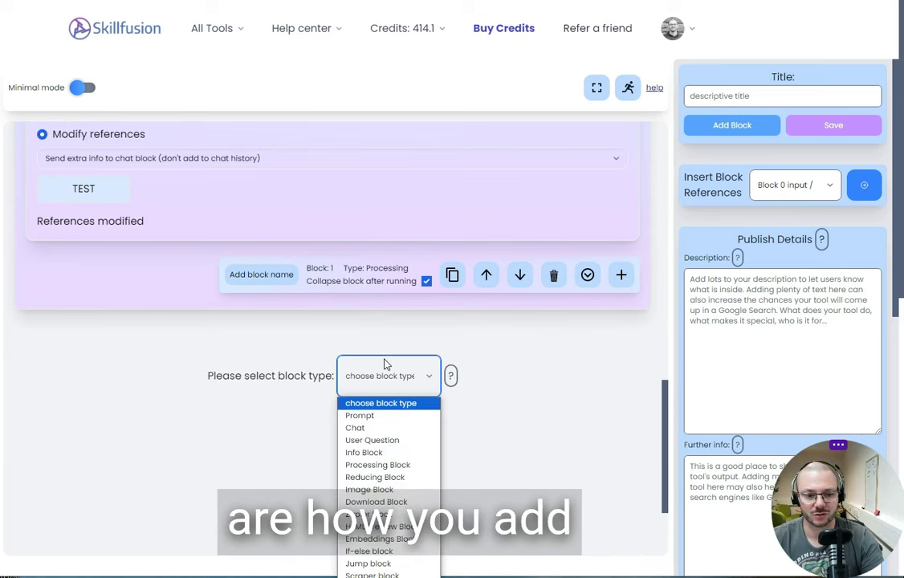
left_click(366, 363)
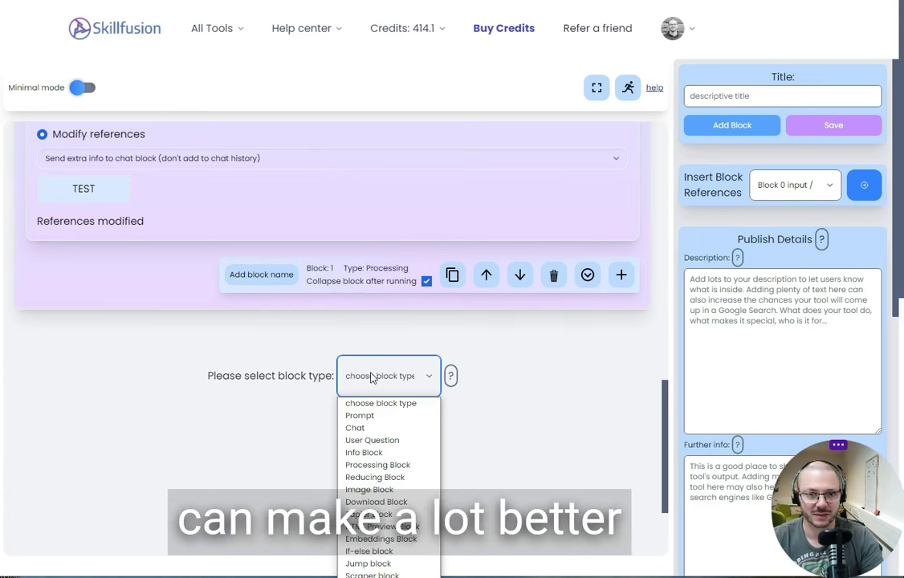
left_click(381, 539)
scroll(281, 389, "down", 4)
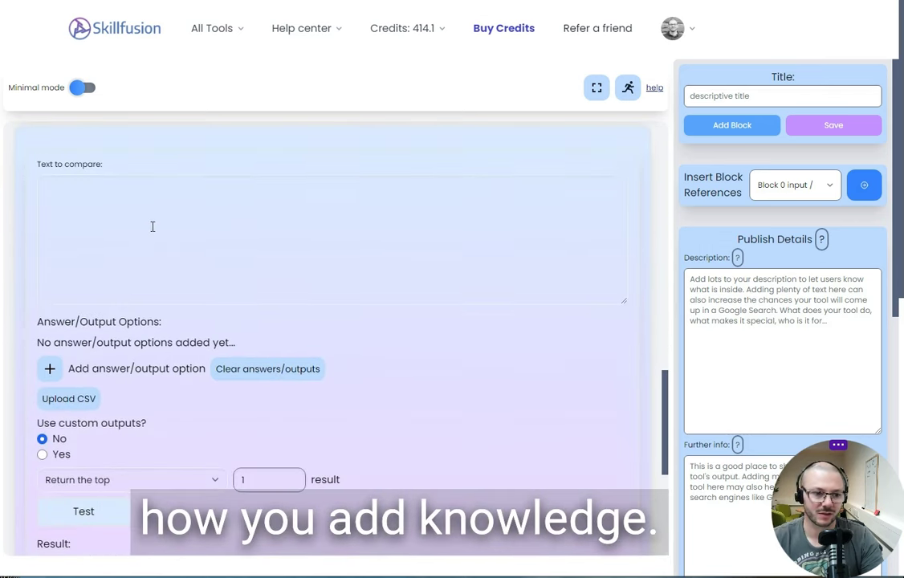
Set the text to compare to the Block 0 output reference '<0:output>'.
left_click(151, 227)
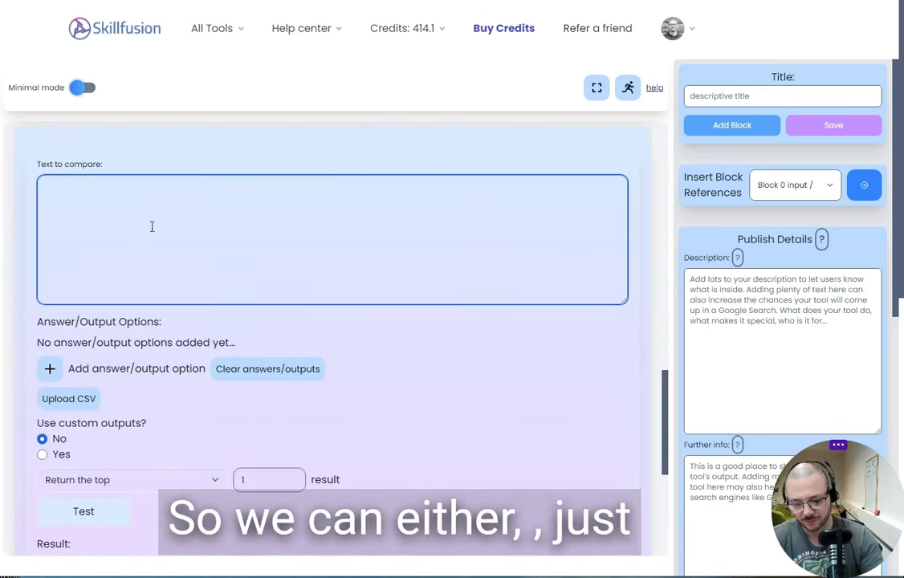
type("@")
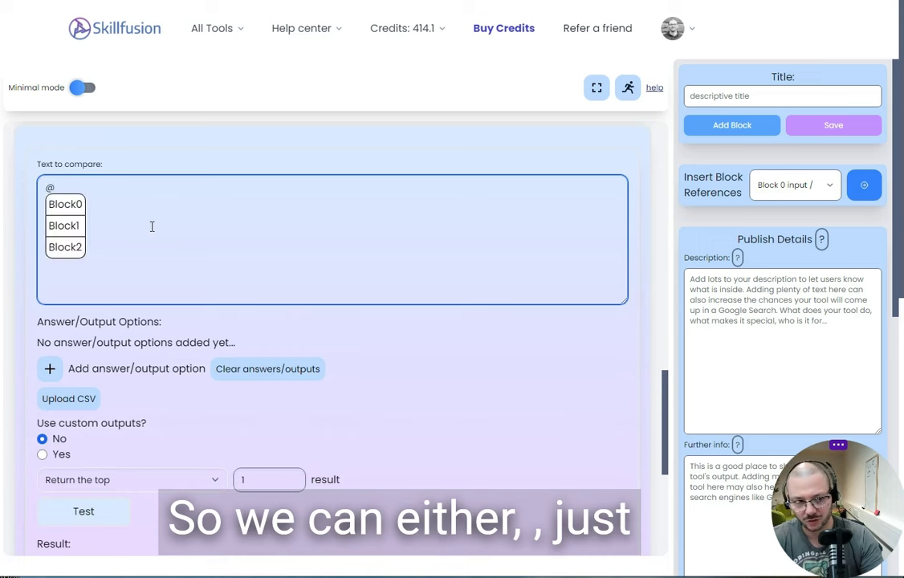
key("BackSpace")
left_click(827, 187)
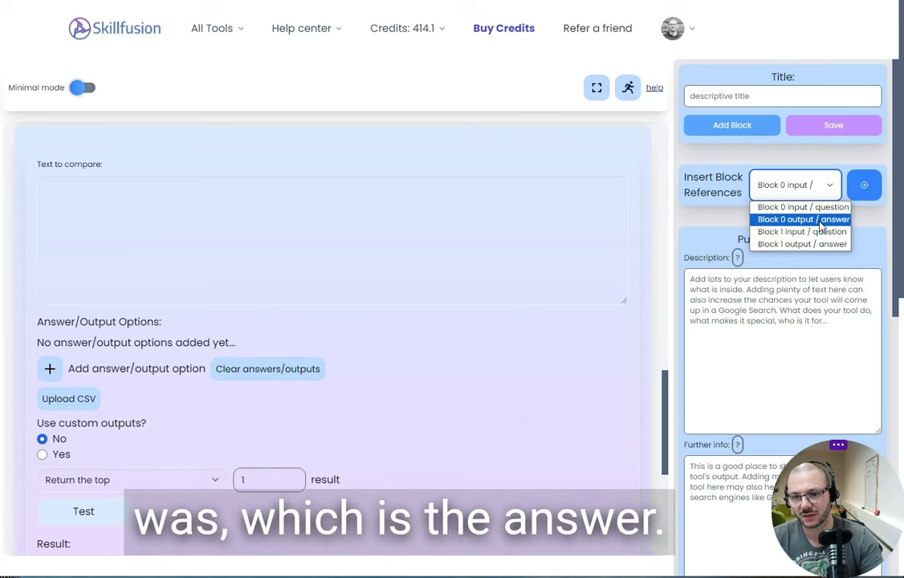
left_click(813, 220)
left_click(863, 186)
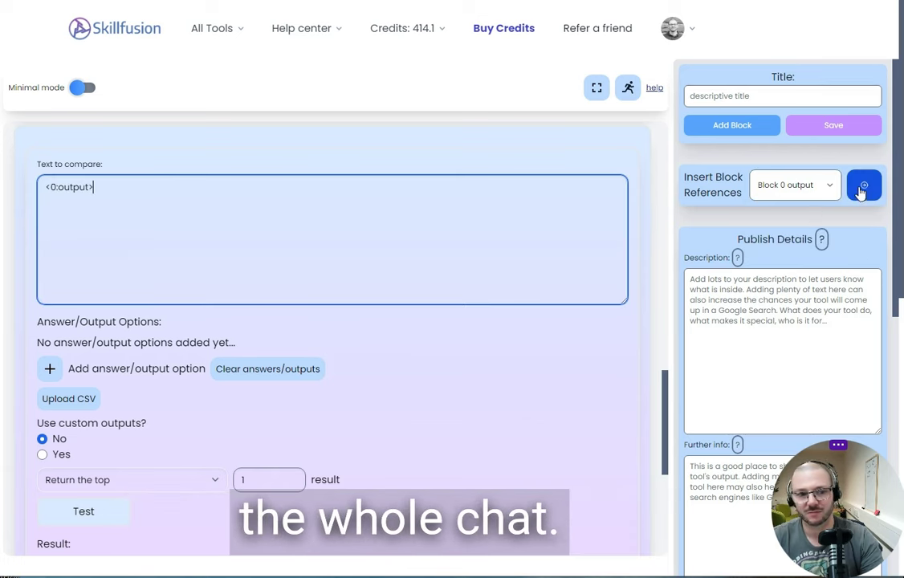
Add 'pikachu is your best friend' as the Embeddings block's first answer option and run a test.
scroll(228, 239, "down", 2)
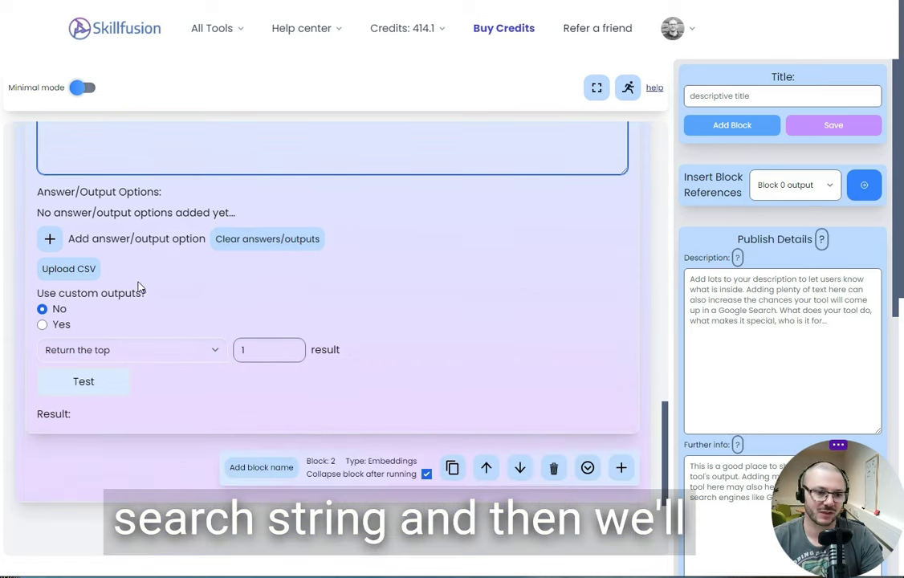
left_click(50, 239)
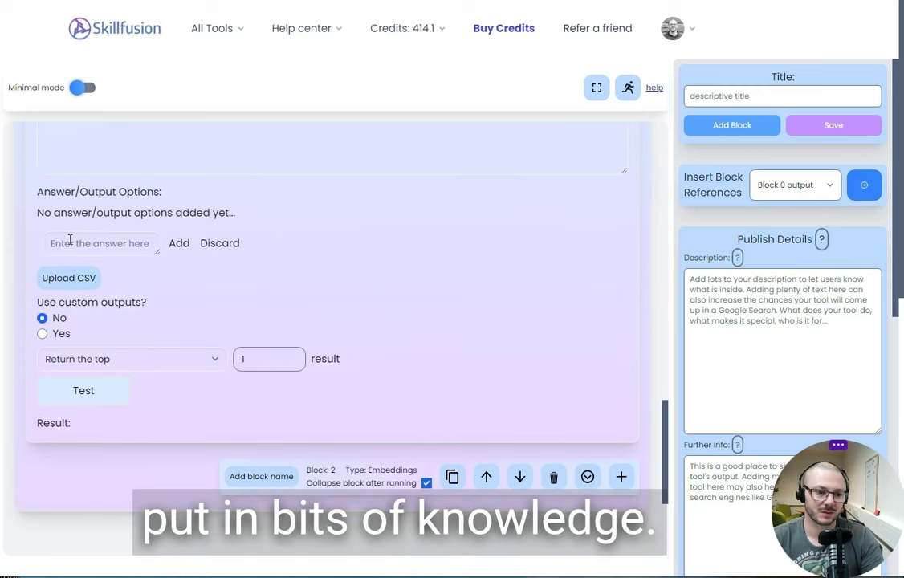
left_click(71, 240)
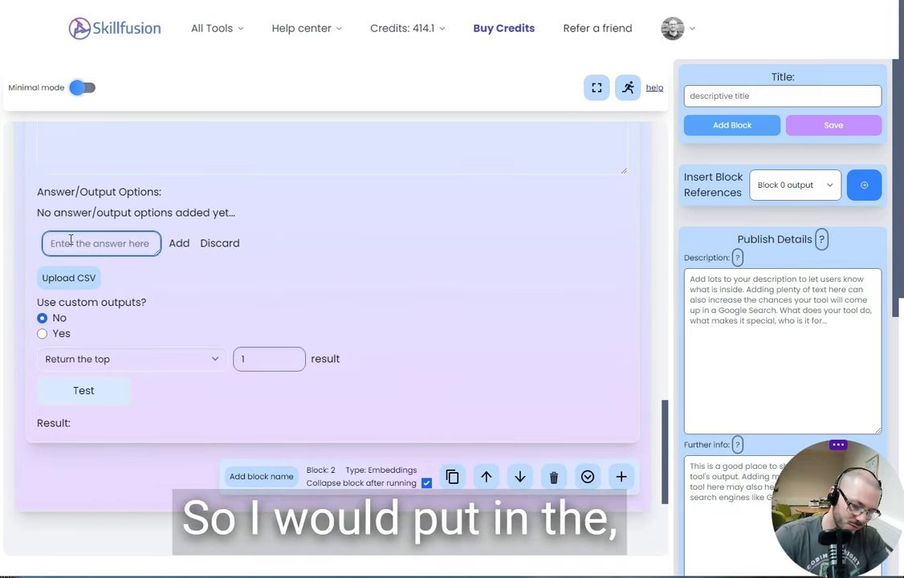
type("pik")
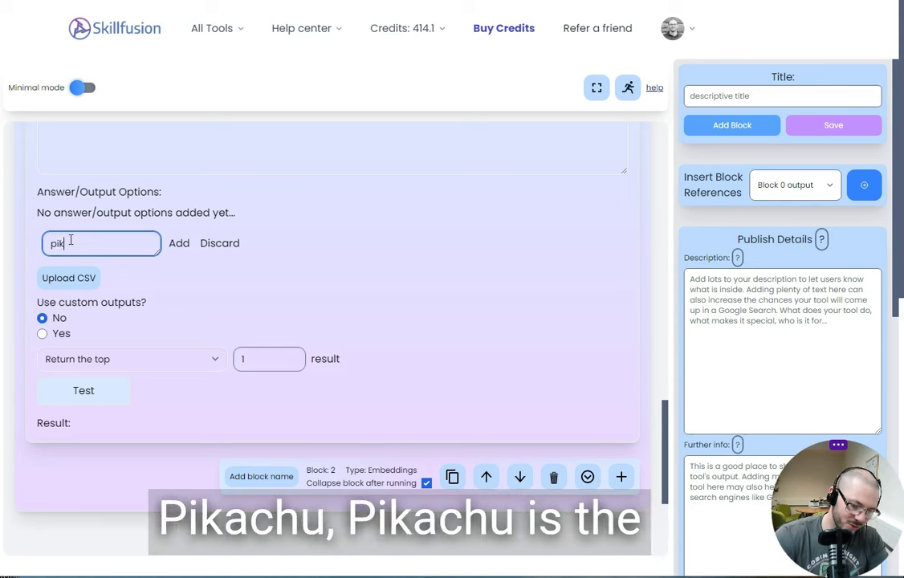
type("achu is")
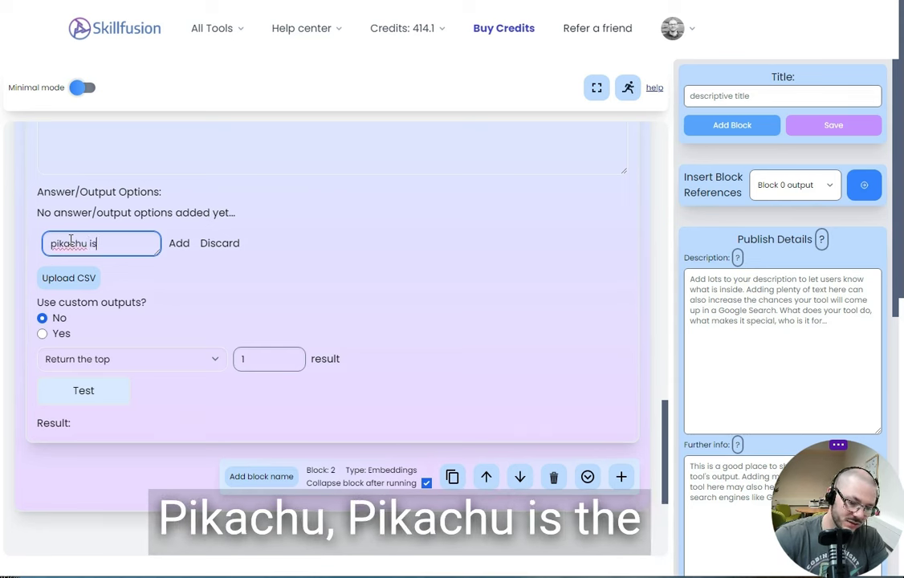
type(" yo")
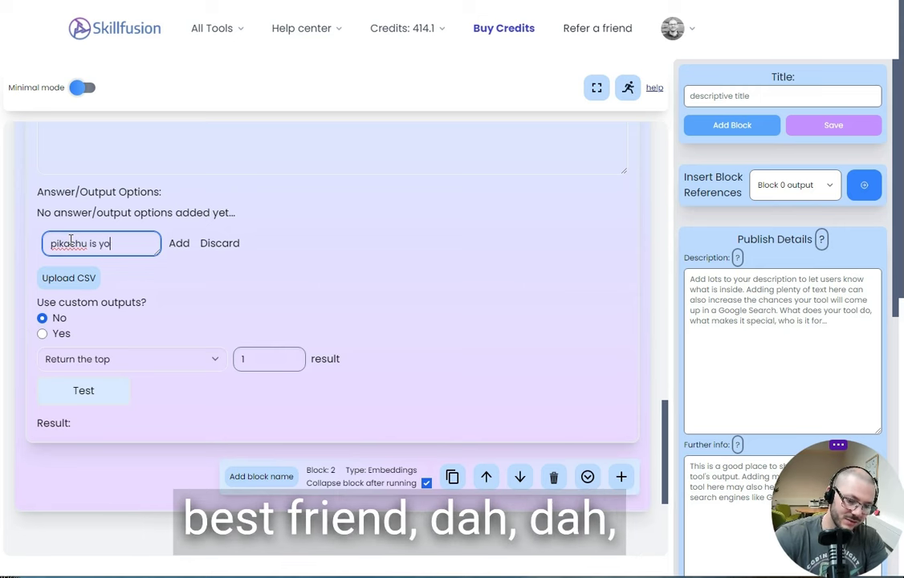
type("ur best fr")
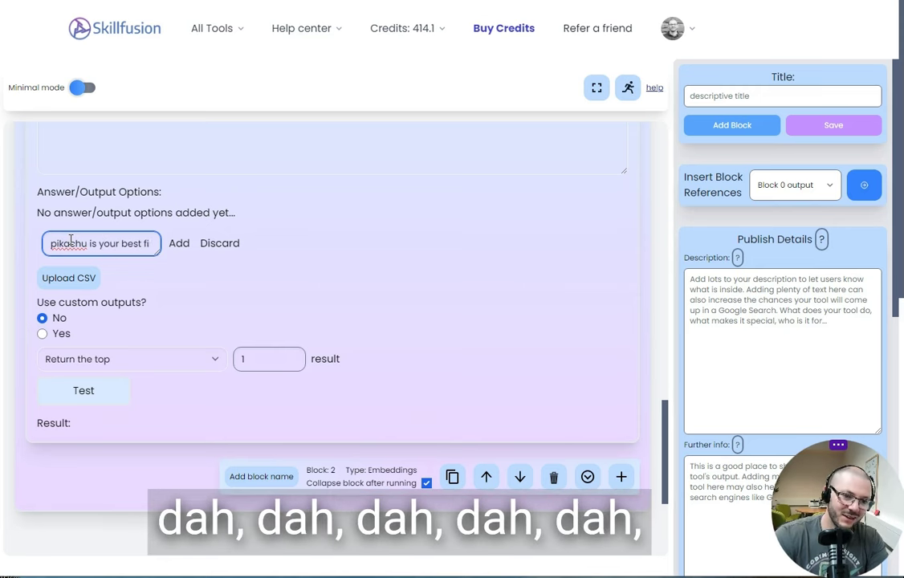
type("i")
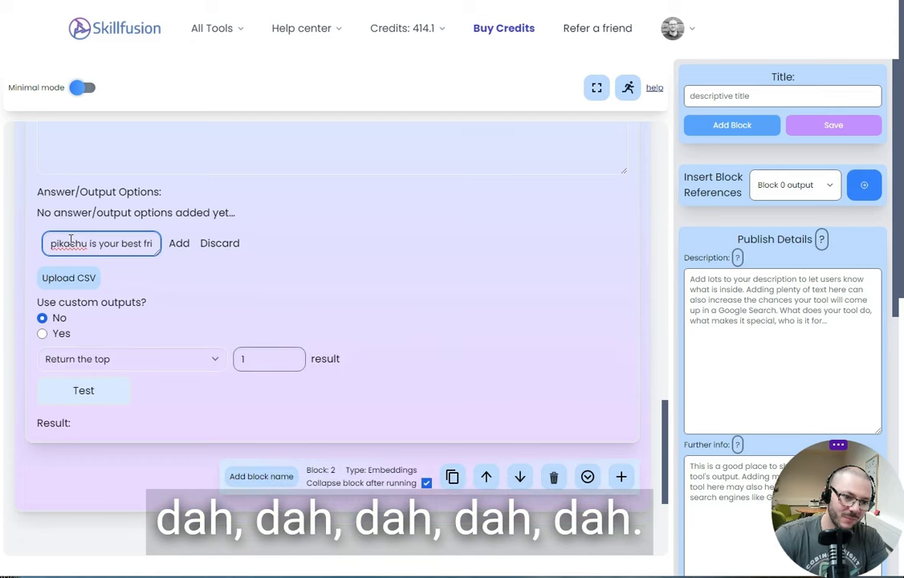
type("end")
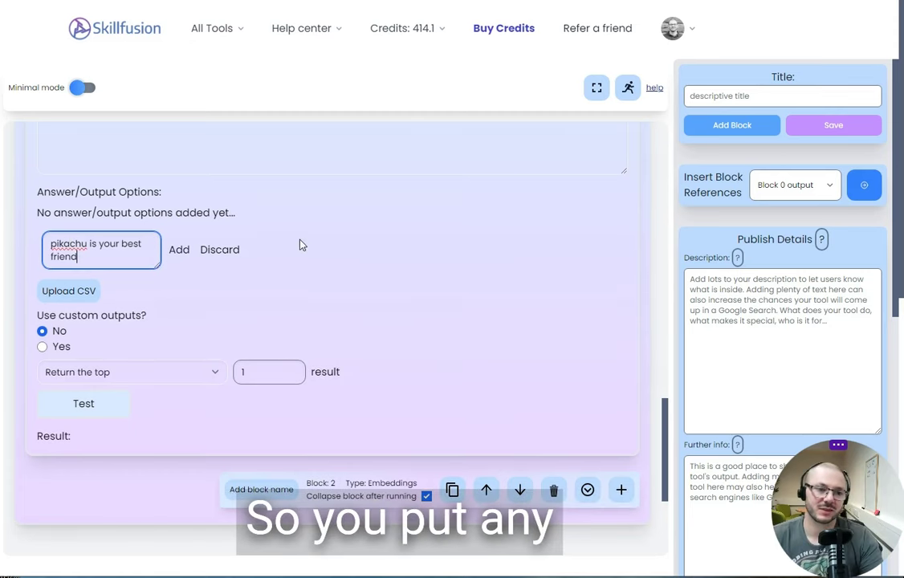
left_click(181, 251)
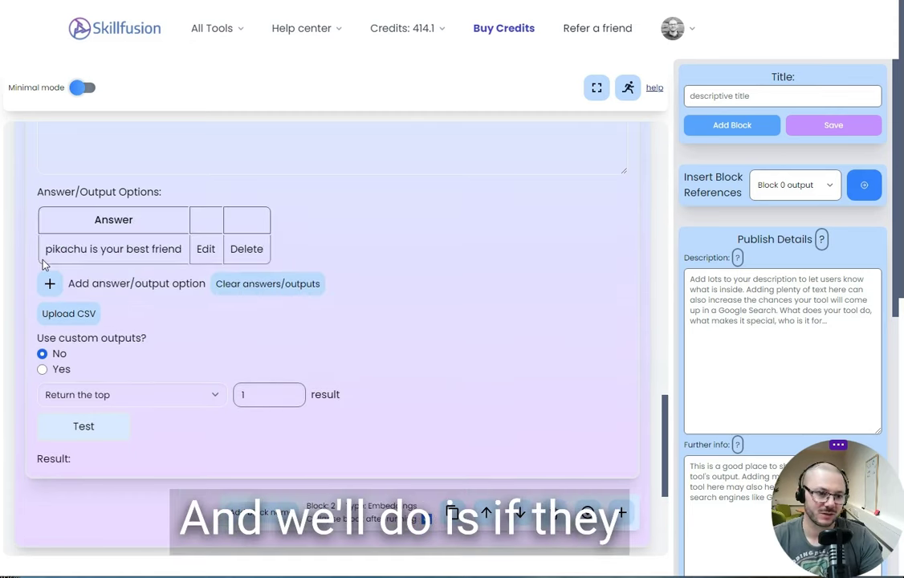
left_click(103, 430)
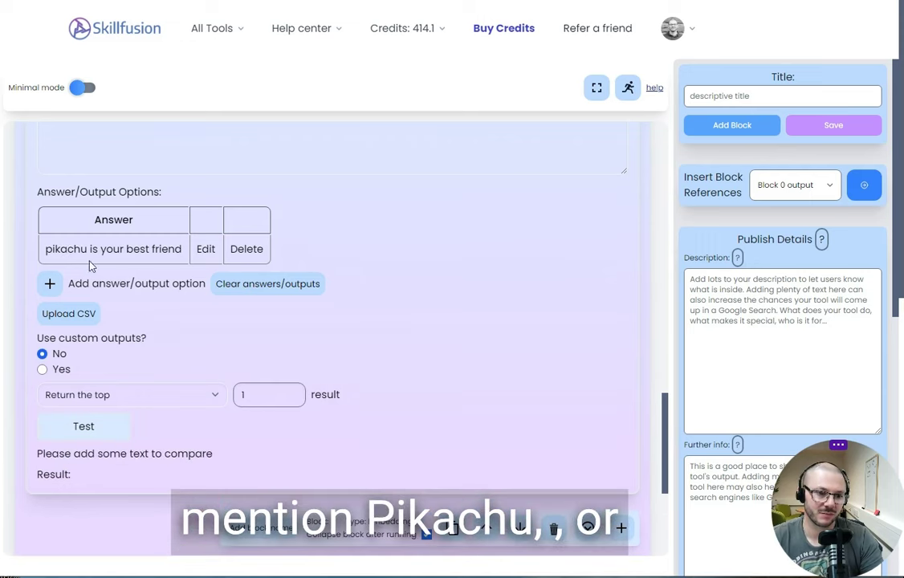
Enter 'who is pikachu' in the chat block's Next message box and queue it.
scroll(150, 325, "up", 10)
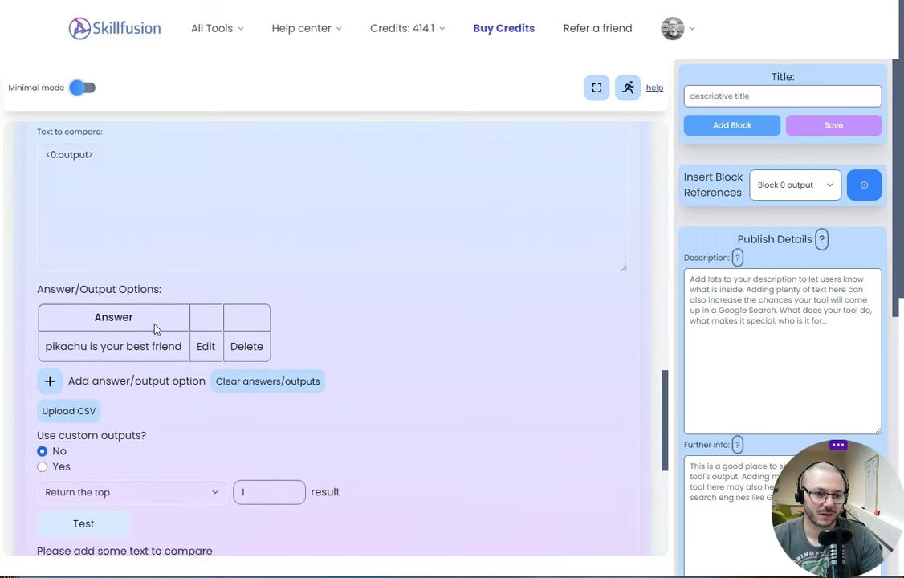
scroll(151, 327, "up", 5)
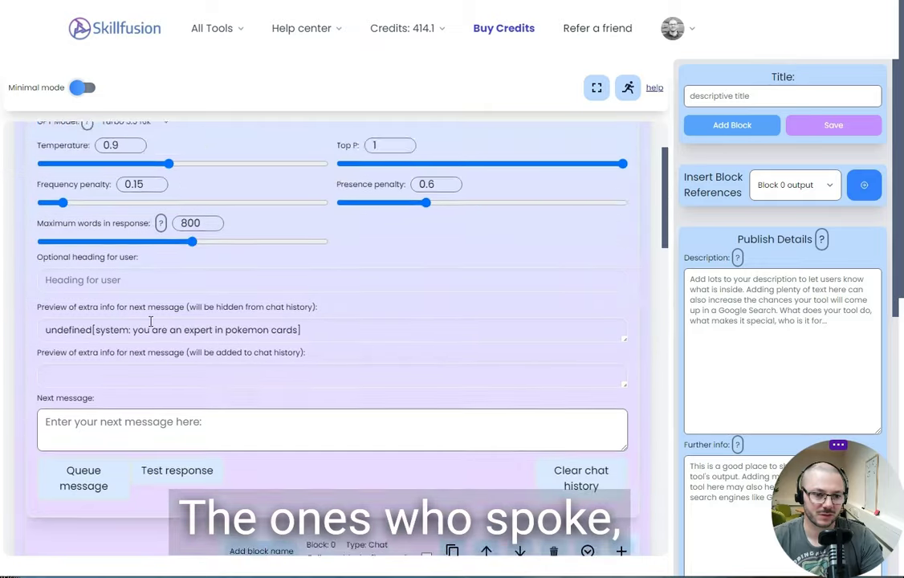
left_click(139, 331)
type("wh")
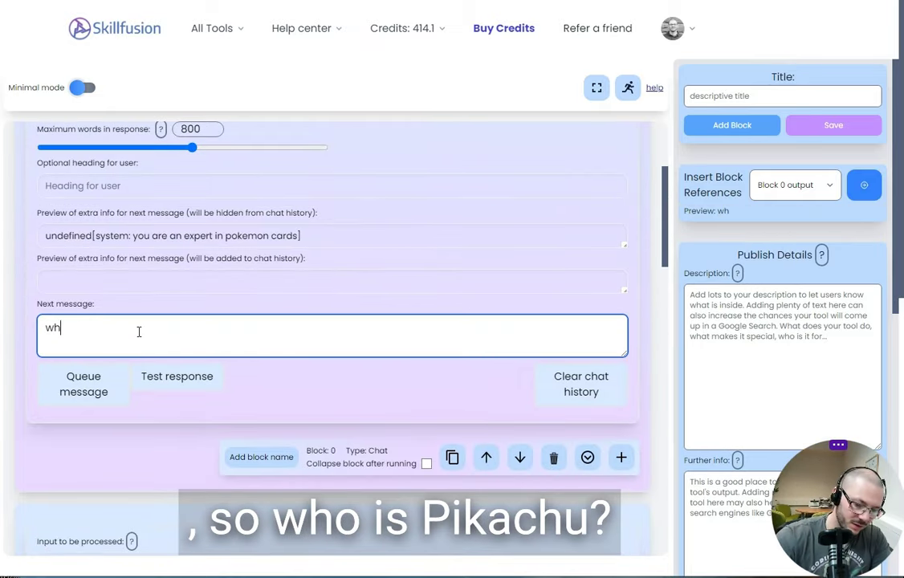
type("o is pikas")
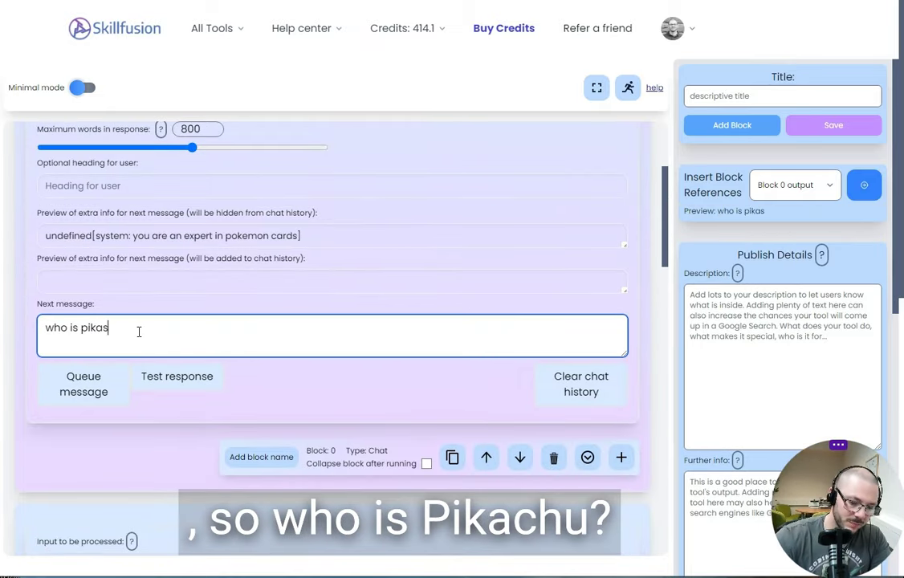
key("BackSpace")
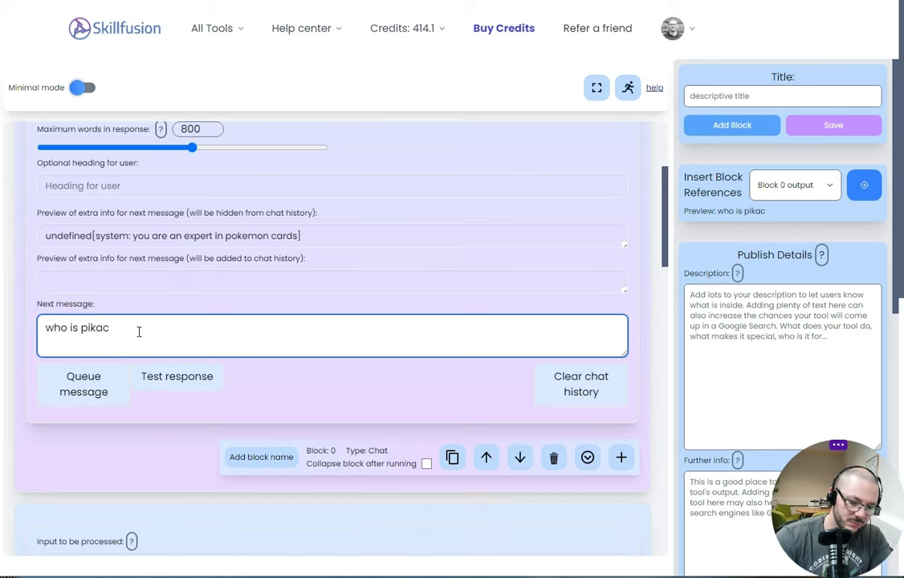
left_click(97, 387)
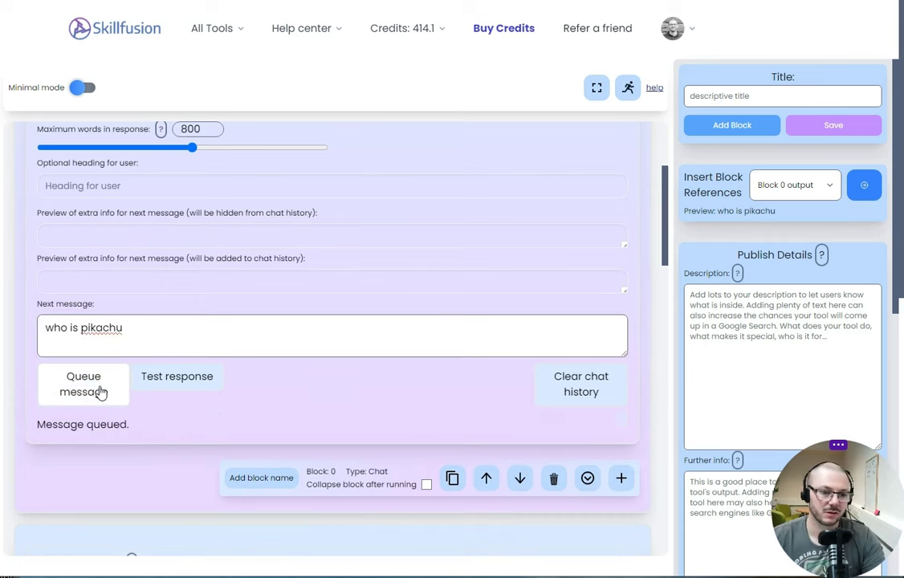
scroll(281, 403, "down", 10)
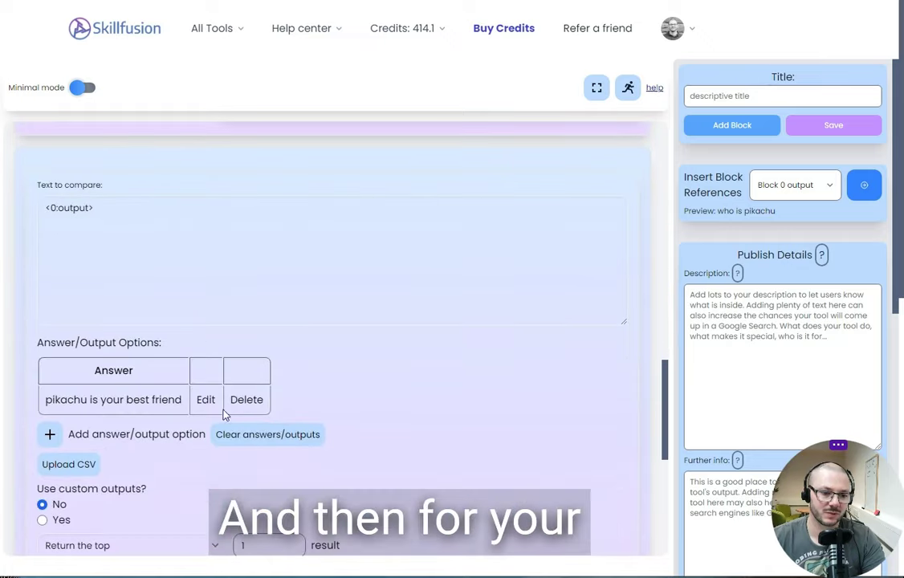
scroll(136, 469, "down", 3)
Test the Embeddings block so it returns 'pikachu is your best friend'.
left_click(86, 315)
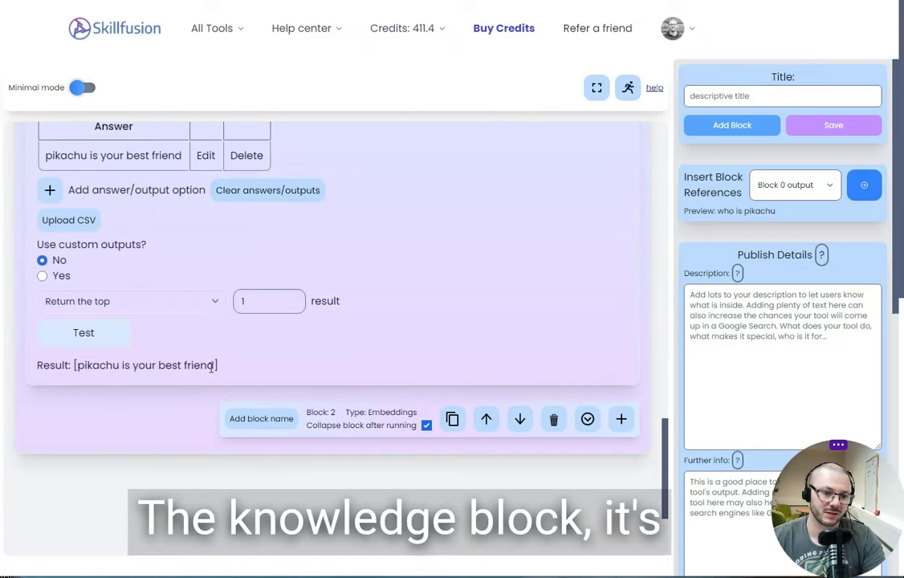
left_click_drag(215, 366, 113, 367)
left_click(107, 426)
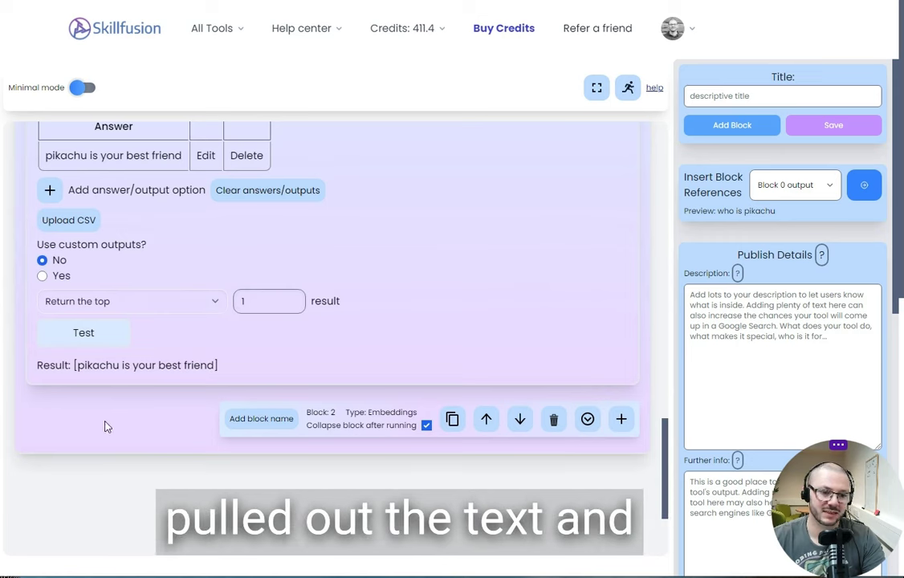
Add a new block after the knowledge block and browse its block type list.
left_click(620, 418)
left_click(391, 455)
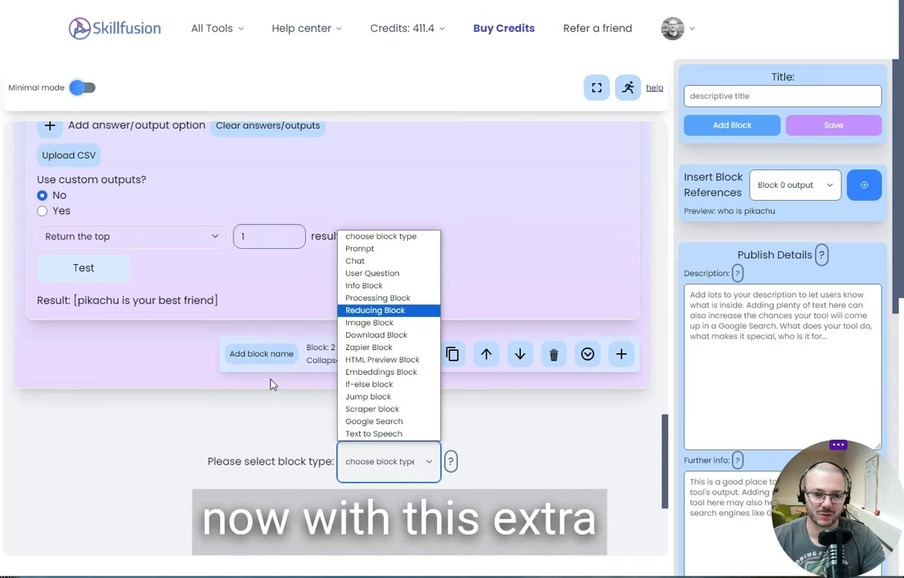
scroll(238, 334, "down", 1)
scroll(140, 322, "up", 1)
scroll(140, 323, "up", 15)
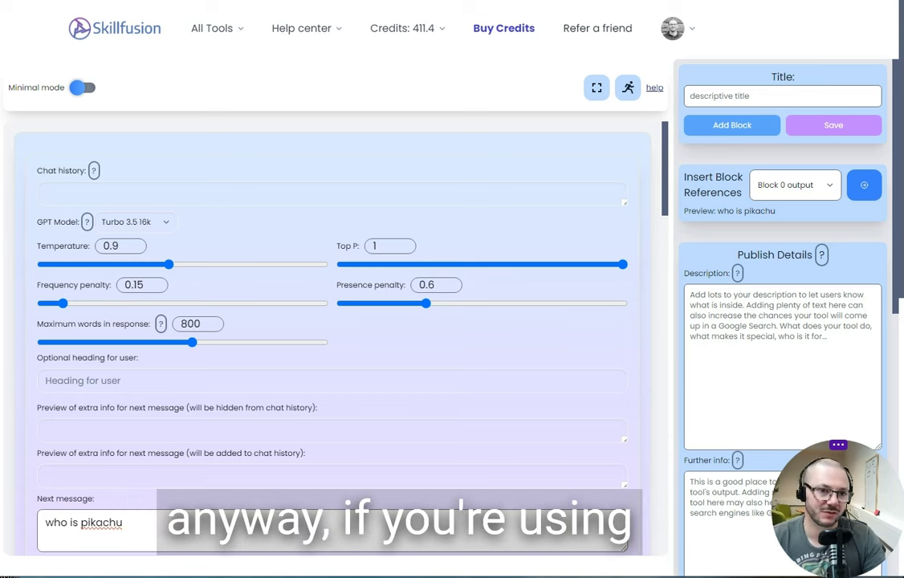
Switch to the CSS Maker tool and scroll through its preview to reveal its edit settings.
left_click(254, 1)
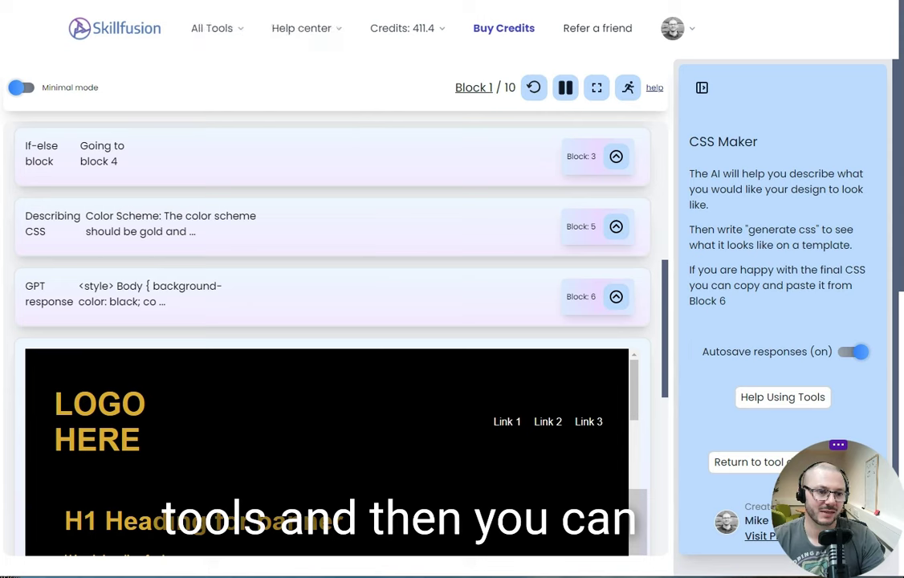
scroll(489, 390, "down", 10)
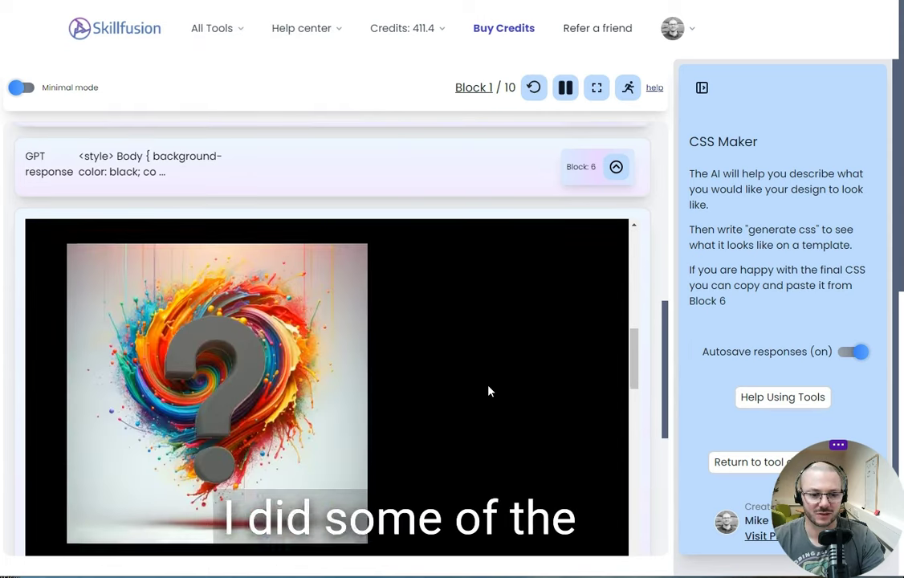
scroll(489, 391, "down", 10)
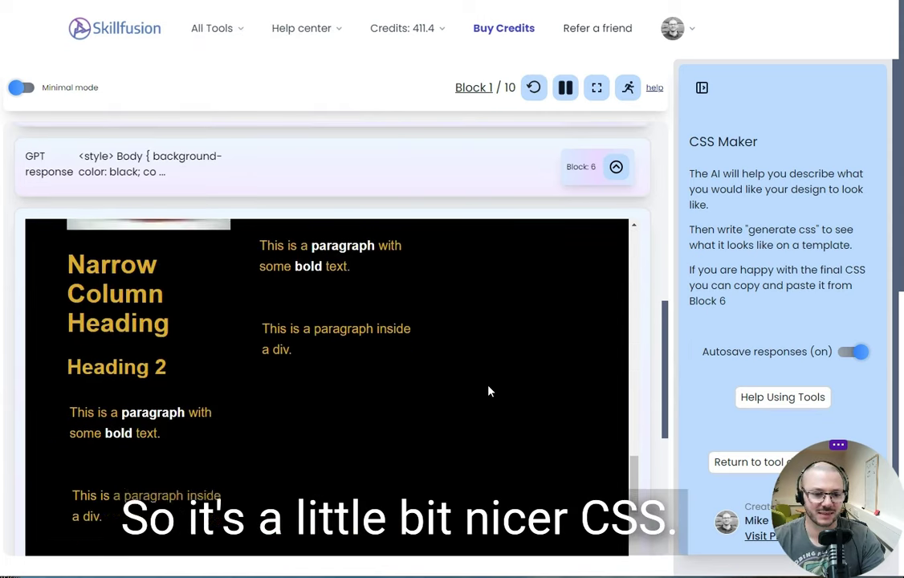
scroll(488, 391, "up", 20)
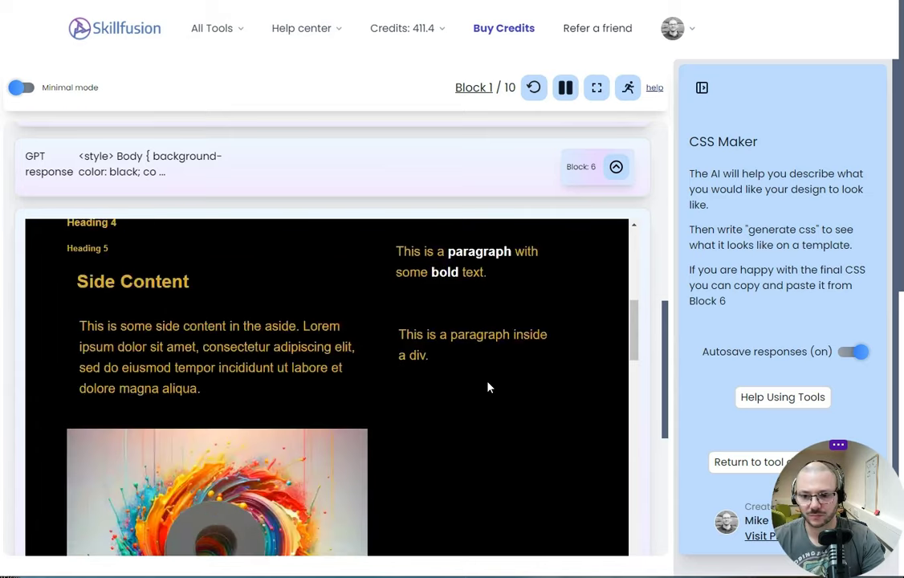
scroll(485, 378, "up", 4)
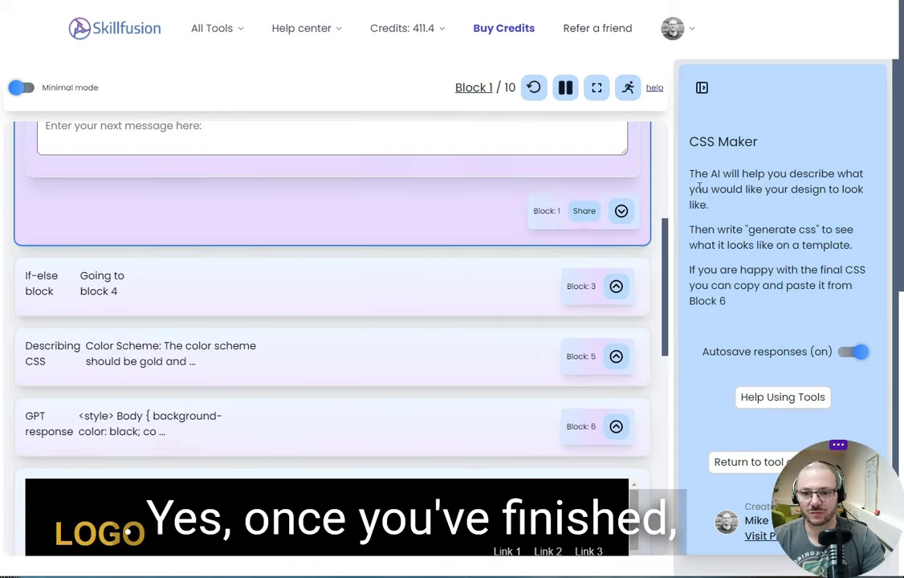
scroll(777, 244, "down", 6)
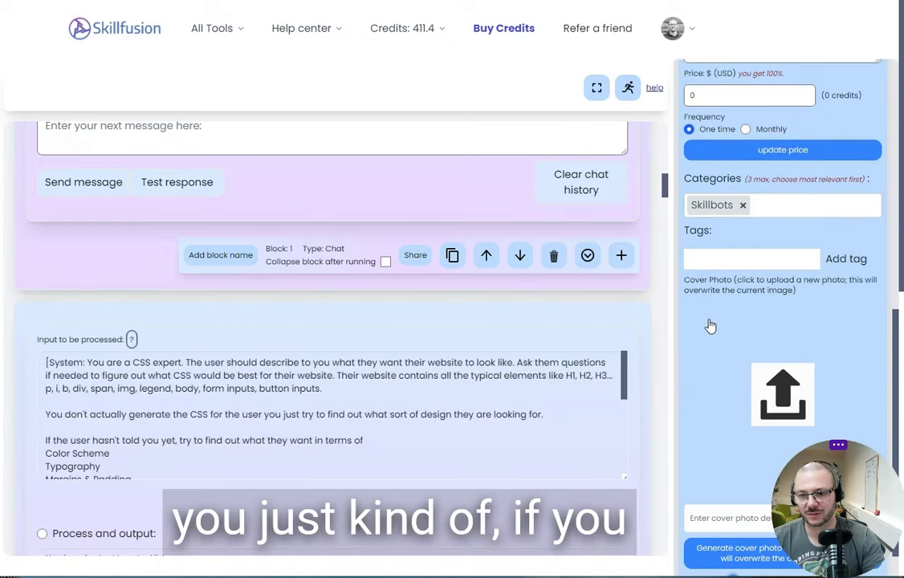
Review CSS Maker's Publish toggles, select its Price value, and bring up the How To Make Tools page.
scroll(710, 328, "down", 3)
scroll(709, 327, "down", 2)
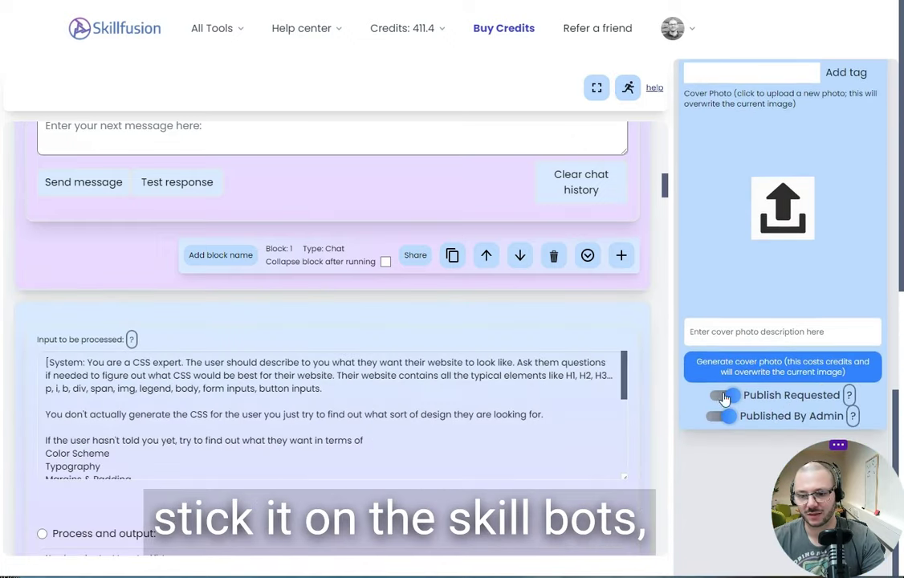
scroll(617, 333, "up", 1)
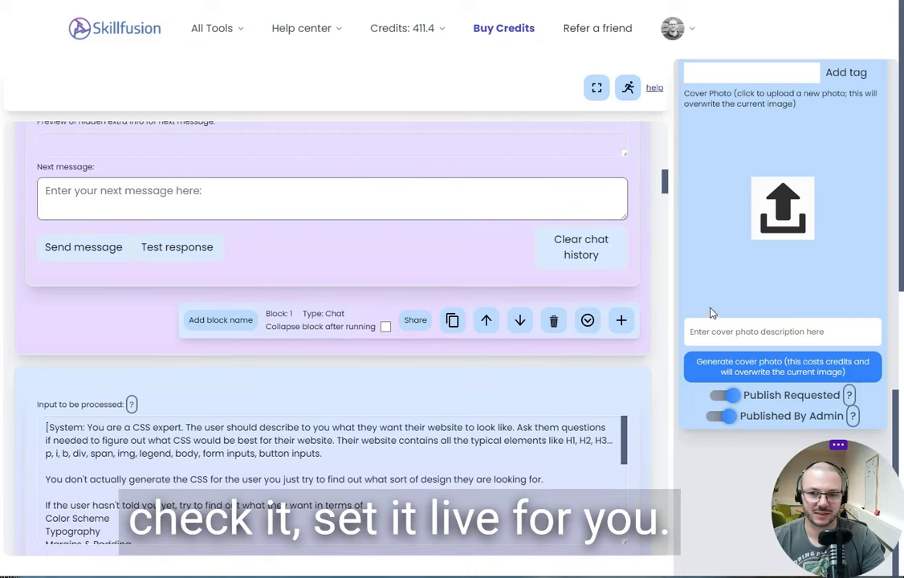
scroll(707, 314, "up", 4)
scroll(742, 319, "up", 1)
scroll(778, 252, "up", 1)
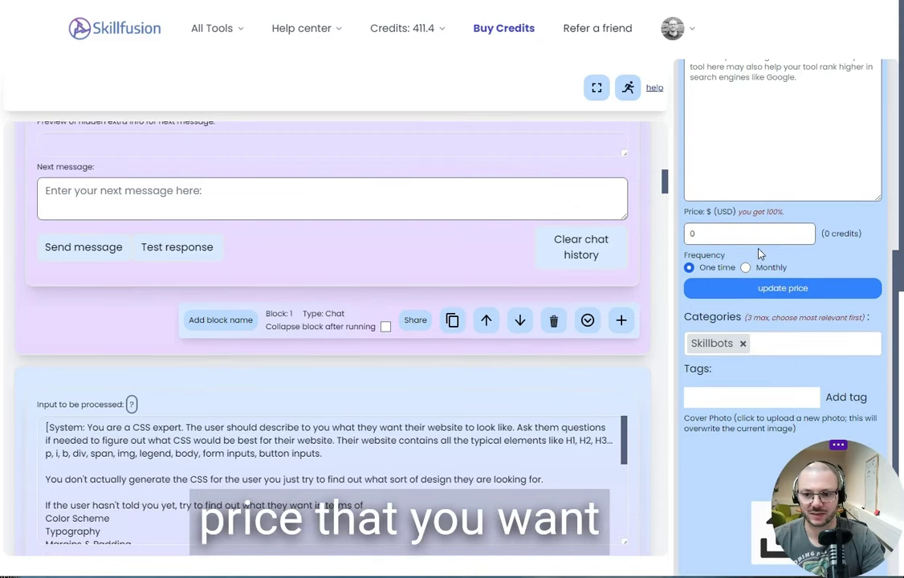
double_click(696, 234)
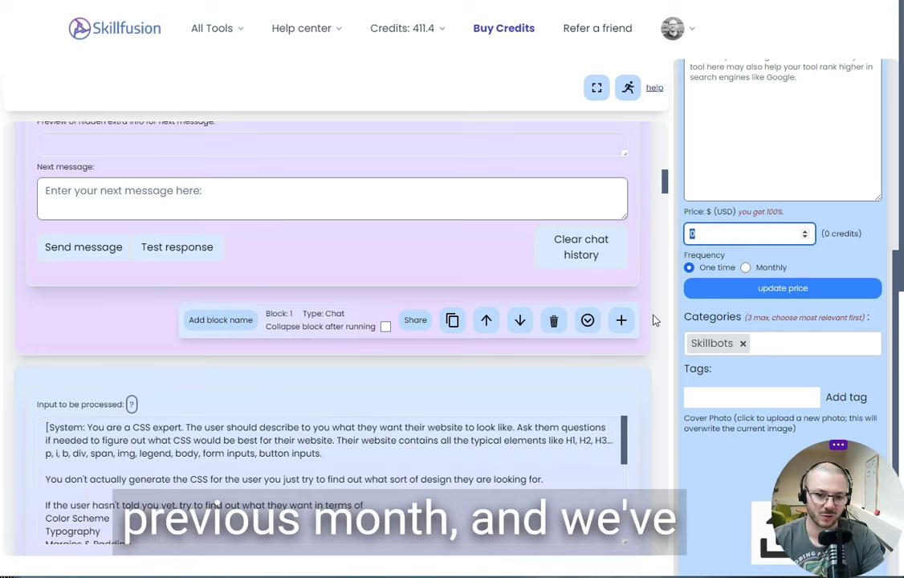
scroll(653, 318, "up", 5)
scroll(518, 237, "up", 10)
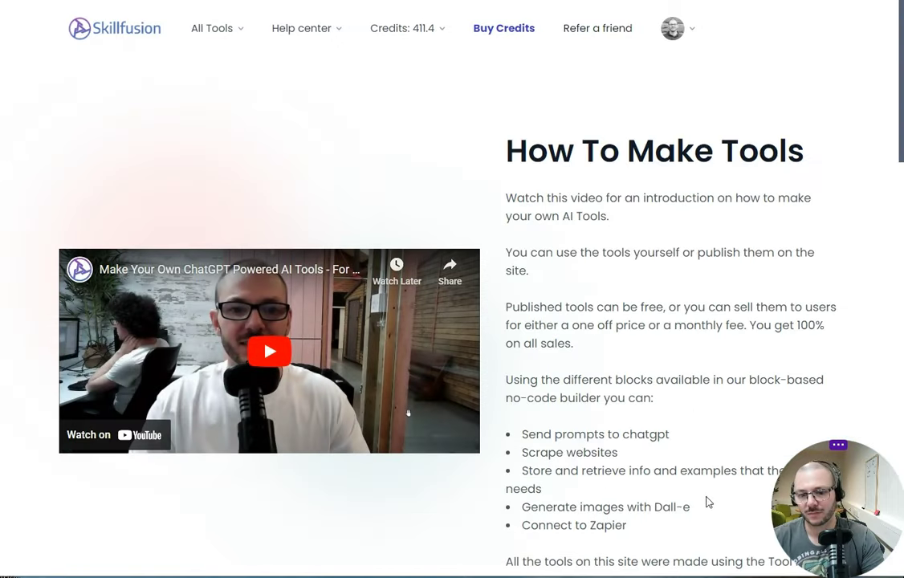
Scroll the How To Make Tools page down to Blocks and Making Quality Tools, then back up.
scroll(707, 506, "down", 1)
scroll(709, 527, "down", 10)
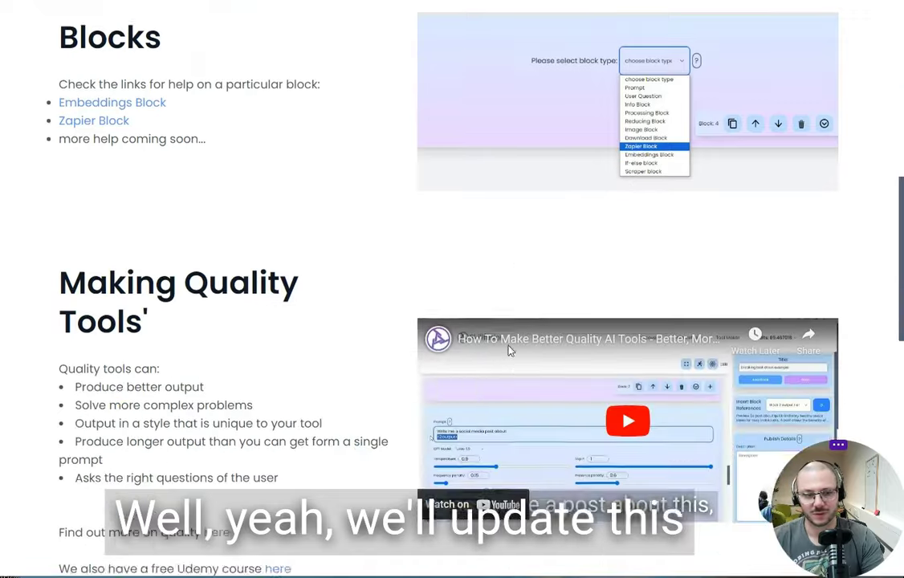
scroll(440, 321, "down", 4)
scroll(542, 329, "up", 11)
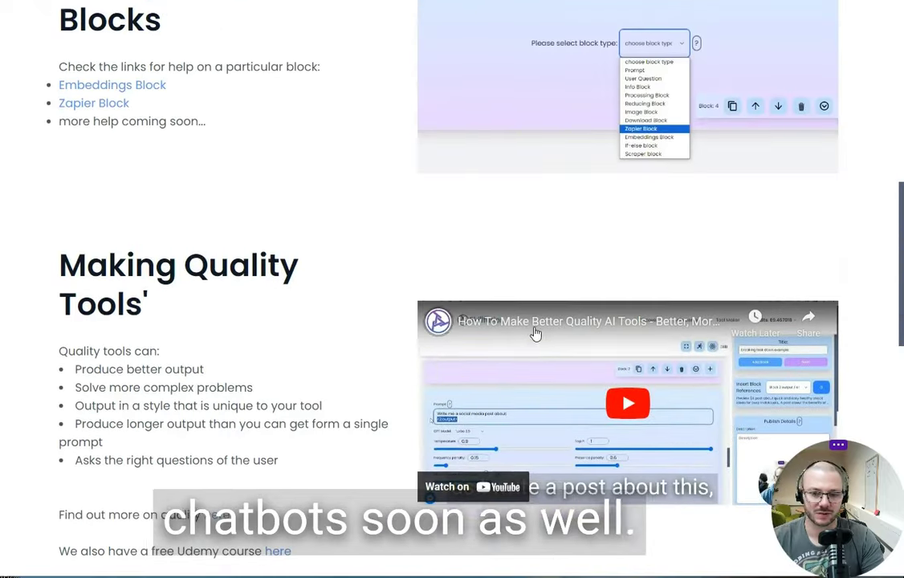
scroll(432, 323, "up", 3)
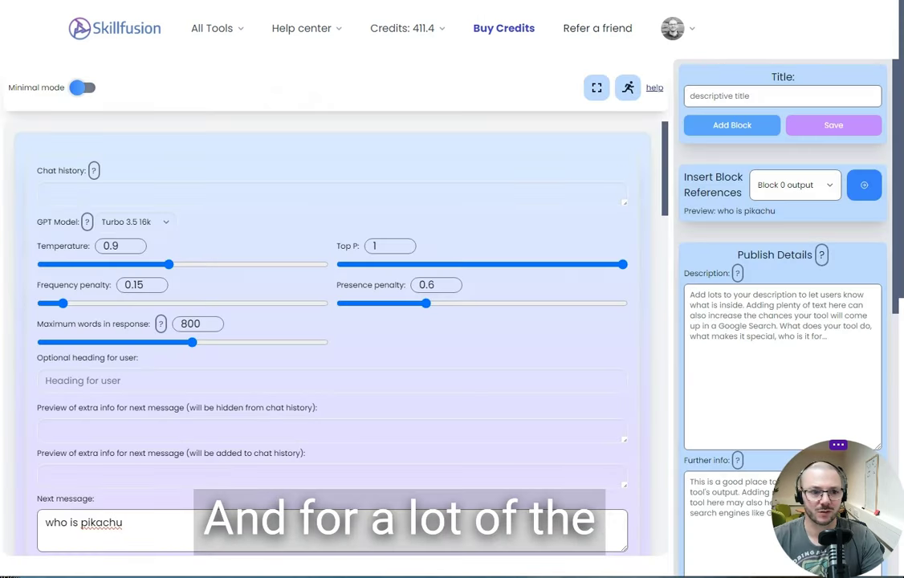
Scroll to CSS Maker's Block 5 and close the Share this block dialog.
scroll(482, 310, "down", 10)
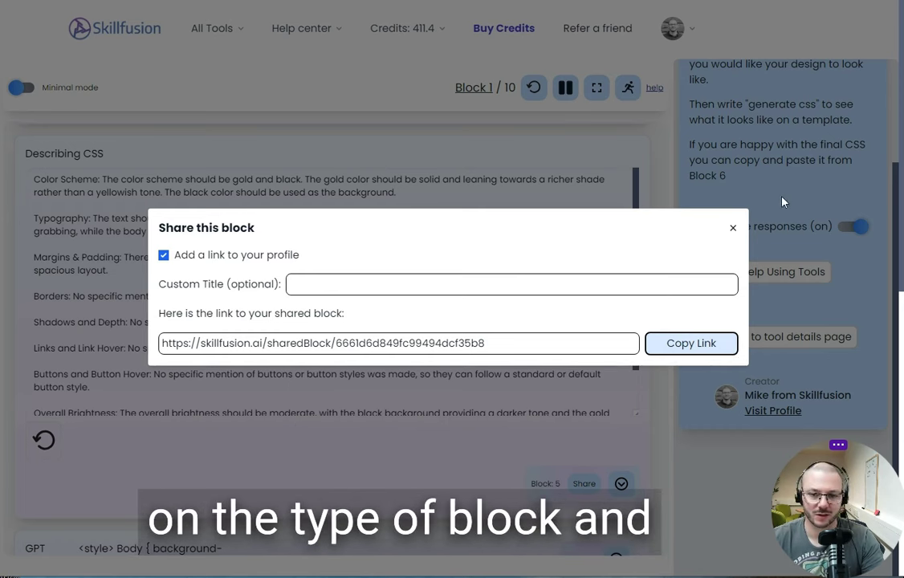
left_click(733, 228)
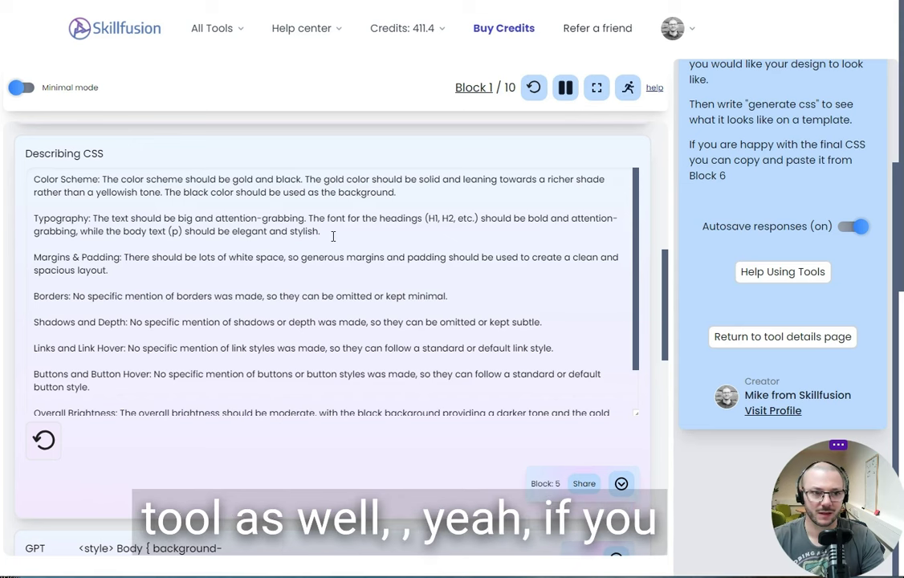